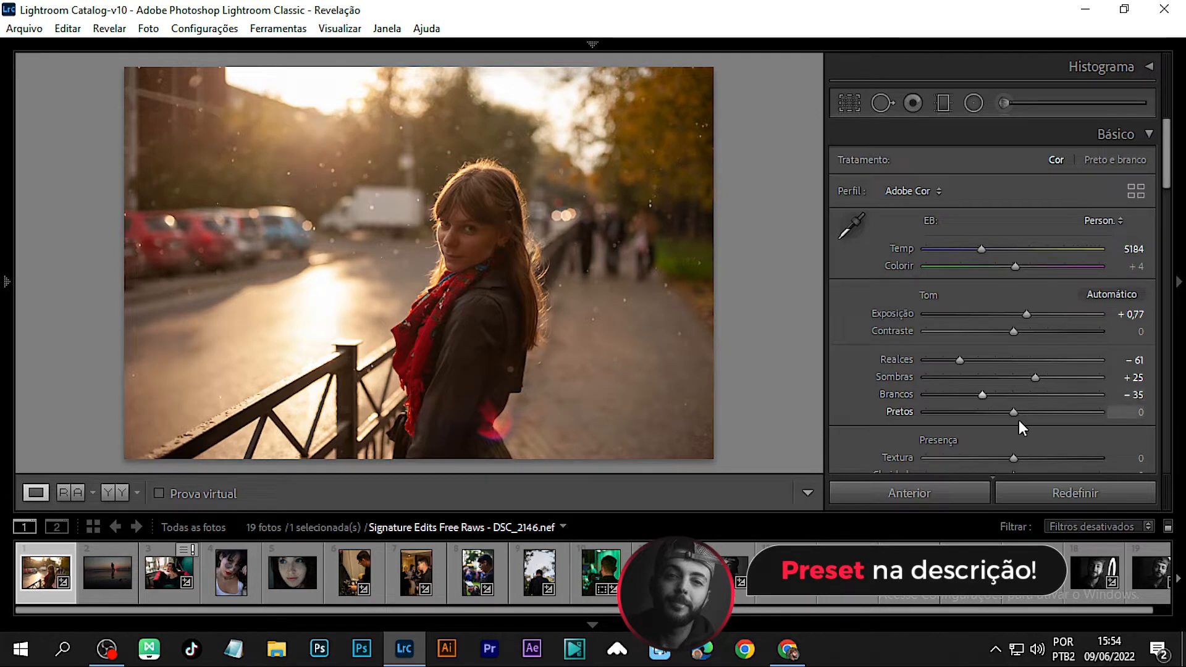
# Step: Set Blacks to -13 in the Basic panel
pyautogui.moveTo(1028, 412); pyautogui.dragTo(1001, 412)
pyautogui.scroll(-2, 875, 407)
pyautogui.scroll(2, 875, 407)
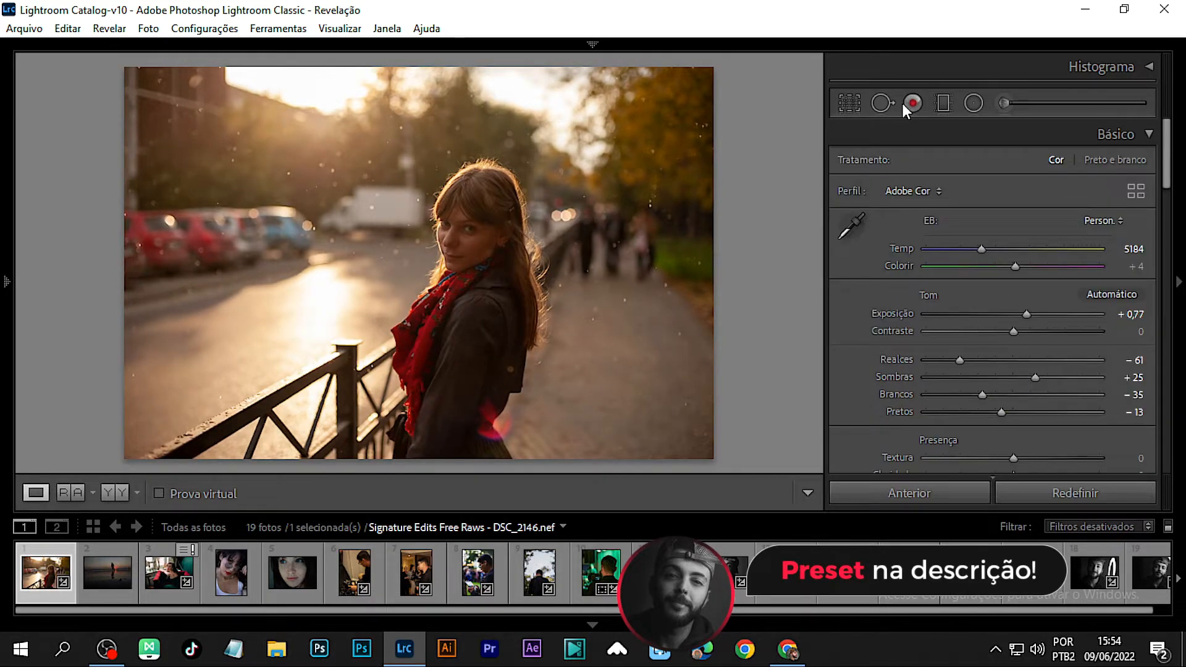
# Step: Draw a graduated filter angling down from the top of the photo and set its Exposure to 0.54
pyautogui.press('m')
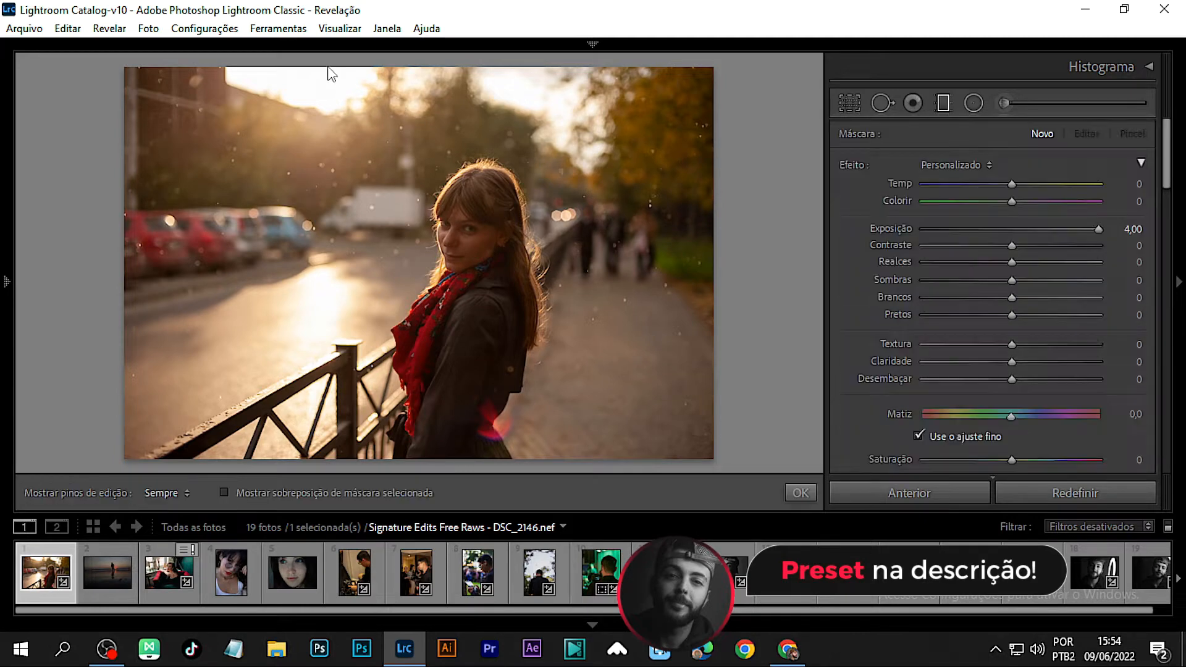
pyautogui.moveTo(325, 60); pyautogui.dragTo(366, 314)
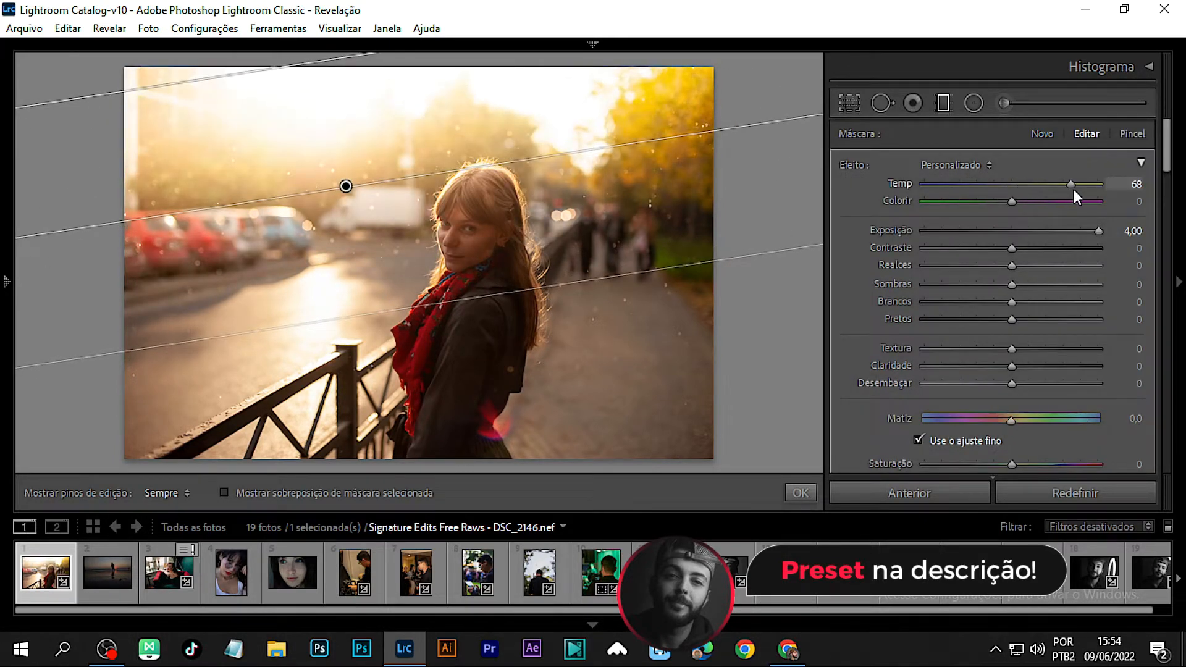
pyautogui.doubleClick(1100, 234)
pyautogui.moveTo(1014, 232)
pyautogui.mouseDown()
pyautogui.moveTo(1033, 231)
pyautogui.moveTo(1022, 231)
pyautogui.mouseUp()
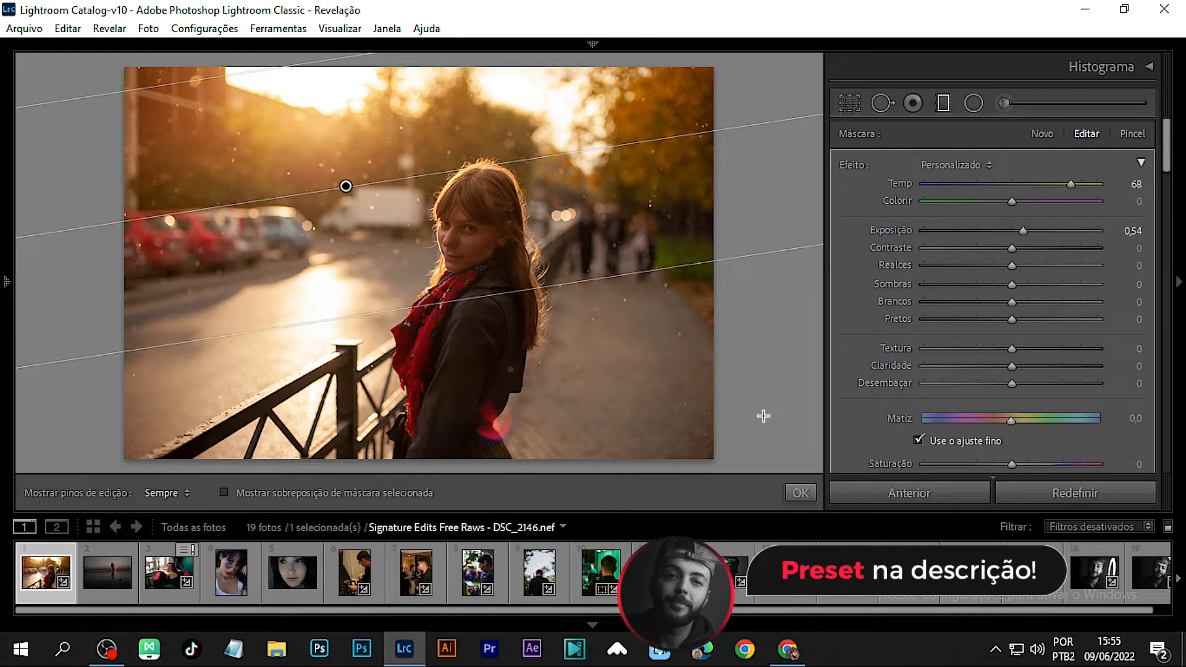
# Step: Add a second graduated filter from the lower-right corner over the pavement with Exposure -1.06
pyautogui.click(974, 102)
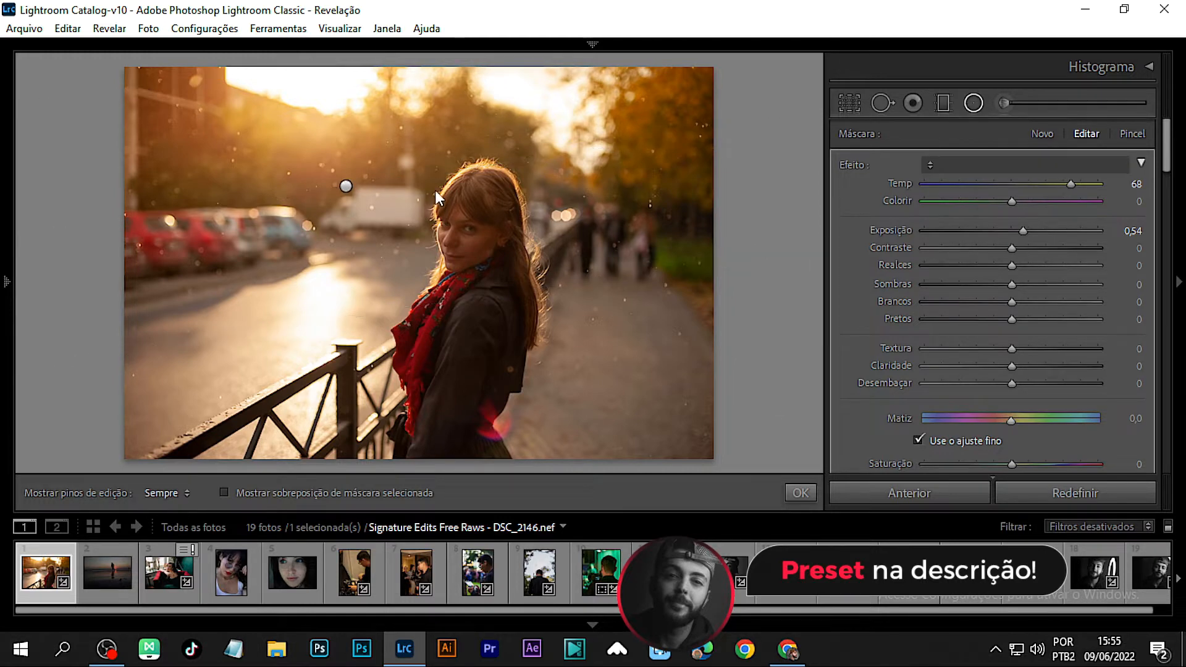
pyautogui.moveTo(740, 435); pyautogui.dragTo(535, 392)
pyautogui.moveTo(635, 403)
pyautogui.mouseDown()
pyautogui.moveTo(659, 402)
pyautogui.moveTo(637, 391)
pyautogui.mouseUp()
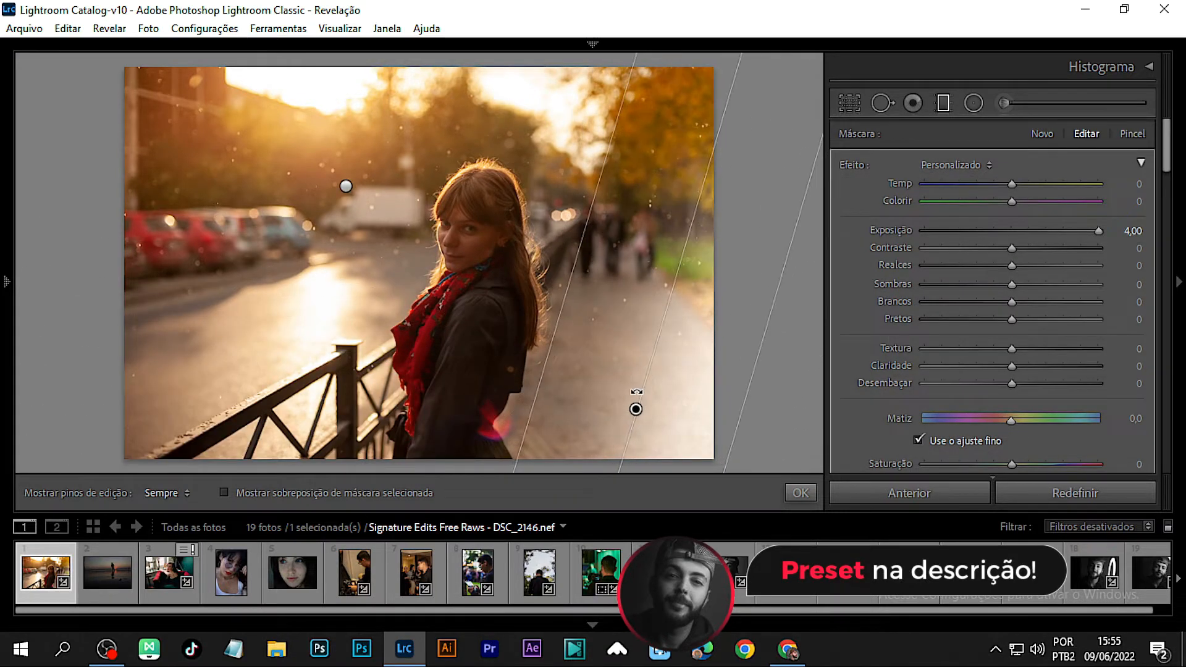
pyautogui.moveTo(1096, 232); pyautogui.dragTo(1002, 231)
pyautogui.moveTo(556, 336); pyautogui.dragTo(494, 279)
pyautogui.moveTo(608, 333); pyautogui.dragTo(629, 353)
pyautogui.moveTo(525, 306); pyautogui.dragTo(473, 239)
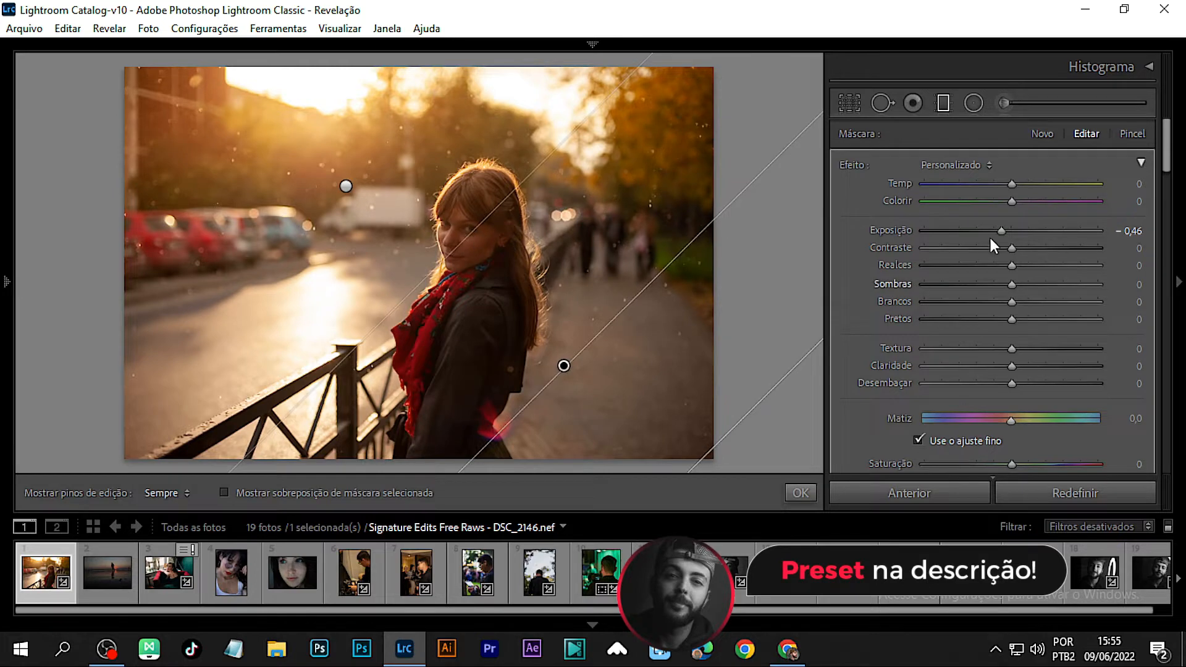
pyautogui.moveTo(990, 235); pyautogui.dragTo(978, 231)
# Step: Add a third graduated filter from the lower-left corner, compare the masks on and off, and close the masking tool
pyautogui.moveTo(117, 468); pyautogui.dragTo(365, 268)
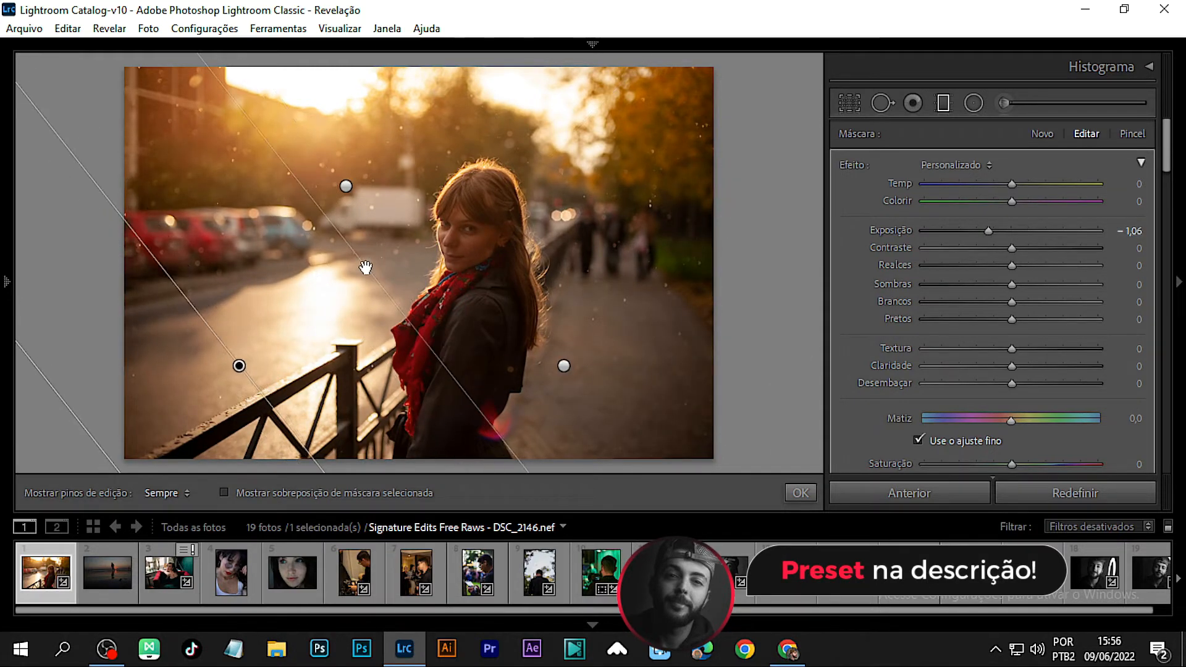
pyautogui.scroll(-2, 884, 383)
pyautogui.scroll(-2, 876, 400)
pyautogui.click(845, 449)
pyautogui.click(844, 449)
pyautogui.click(845, 450)
pyautogui.click(845, 450)
pyautogui.click(845, 450)
pyautogui.click(845, 450)
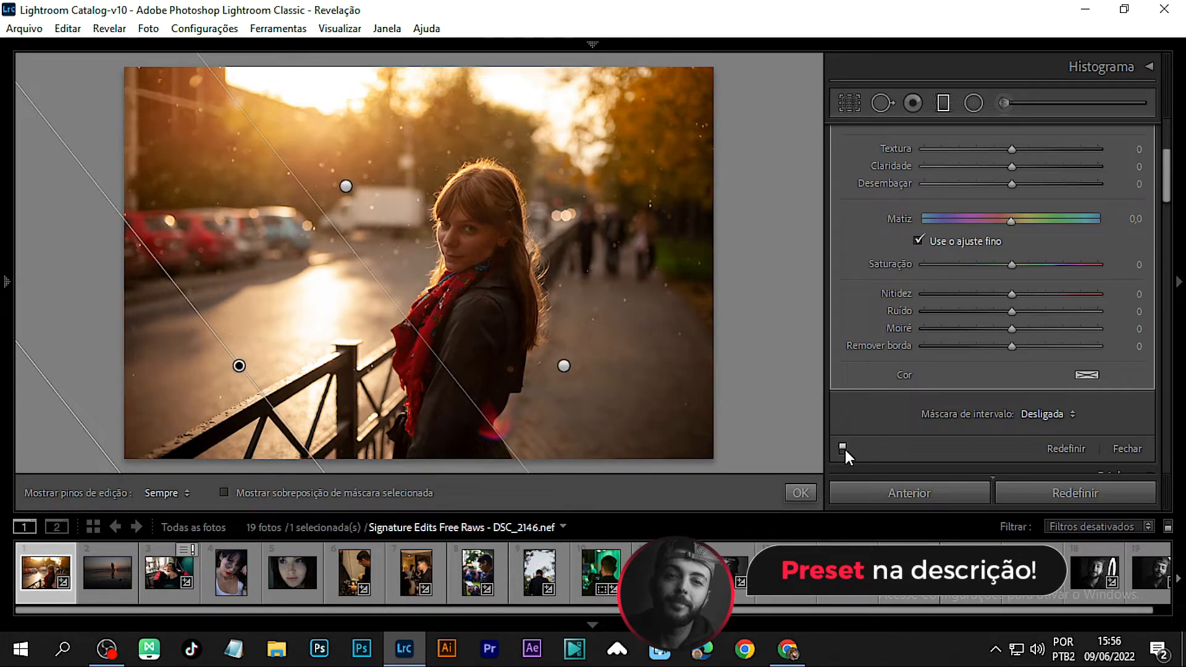
pyautogui.scroll(4, 888, 276)
pyautogui.click(801, 492)
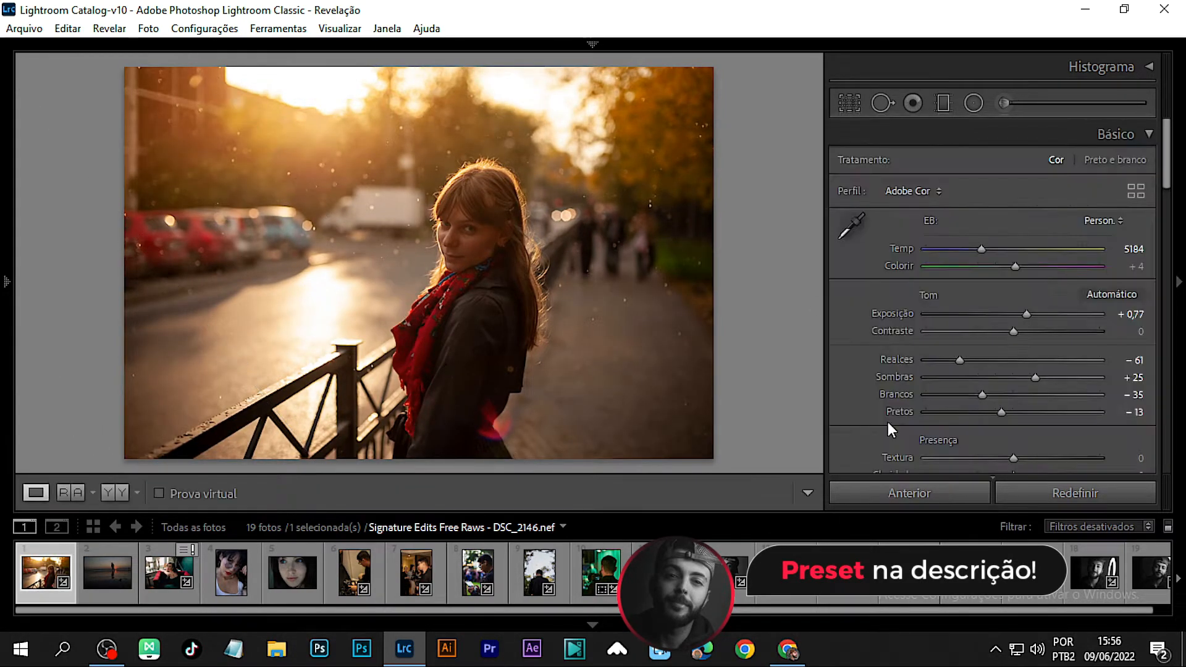
# Step: Set Highlights to -49 and compare the photo with its before state
pyautogui.moveTo(947, 359); pyautogui.dragTo(967, 356)
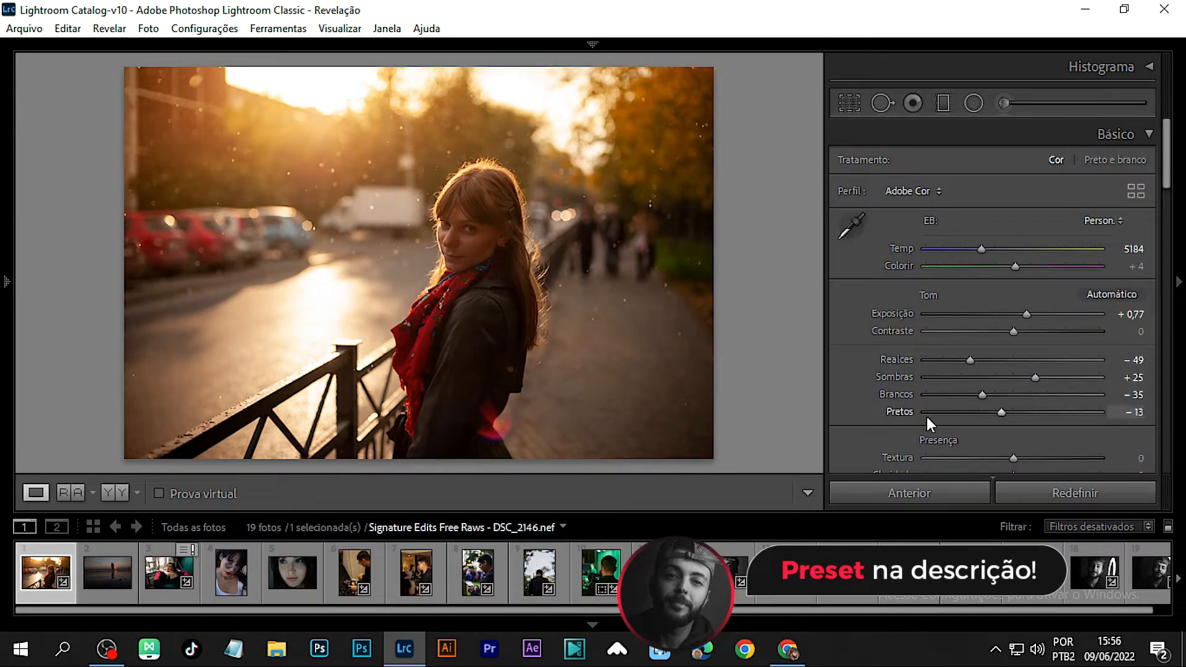
pyautogui.press('\\')
pyautogui.press('\\')
pyautogui.press('\\')
pyautogui.press('\\')
pyautogui.press('\\')
pyautogui.press('\\')
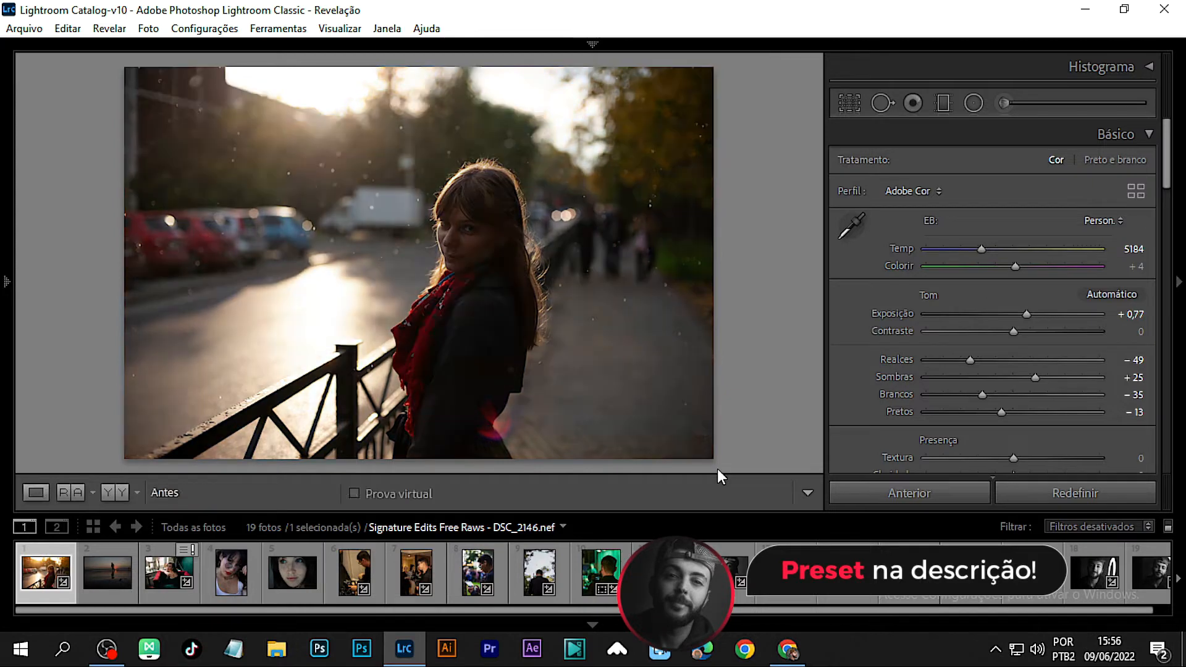
# Step: In Calibration, set Blue Primary Hue to -11, Red Primary Saturation to -11 and Green Primary Hue to +32
pyautogui.scroll(-10, 951, 384)
pyautogui.scroll(-10, 947, 387)
pyautogui.moveTo(1024, 454); pyautogui.dragTo(1003, 436)
pyautogui.moveTo(1014, 331)
pyautogui.mouseDown()
pyautogui.moveTo(991, 329)
pyautogui.moveTo(1002, 328)
pyautogui.mouseUp()
pyautogui.moveTo(1044, 375)
pyautogui.mouseDown()
pyautogui.moveTo(1012, 376)
pyautogui.moveTo(1043, 374)
pyautogui.mouseUp()
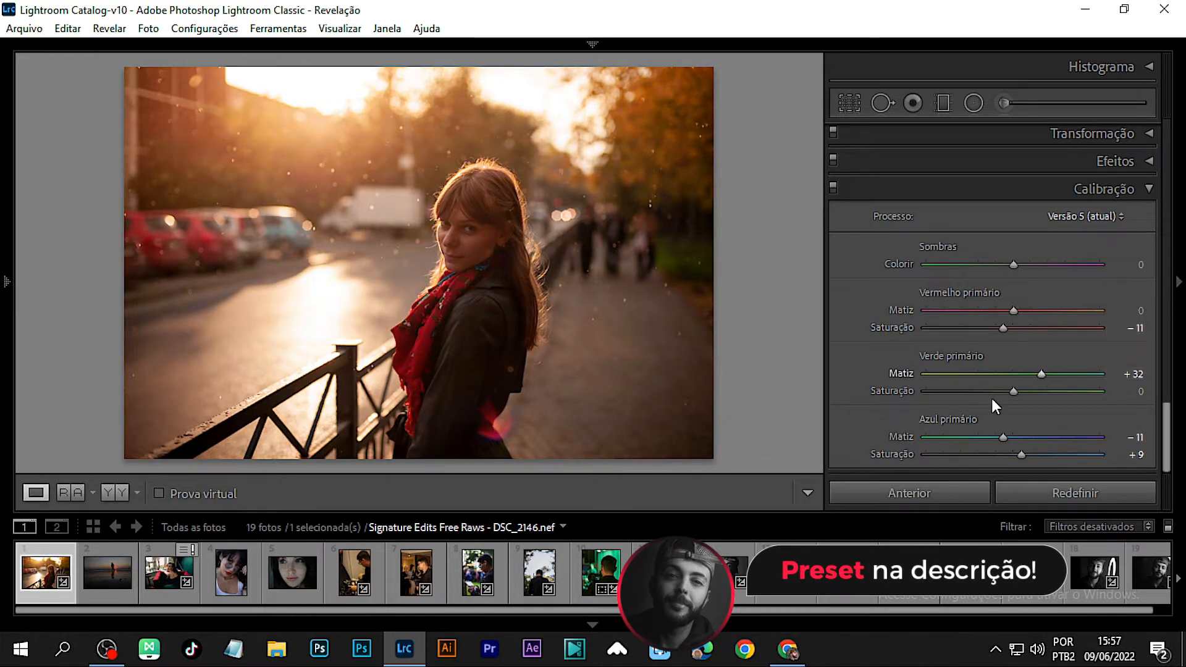
# Step: In HSL Hue, set Green and Aqua to -100, Blue to -53 and Yellow to -80
pyautogui.scroll(10, 886, 352)
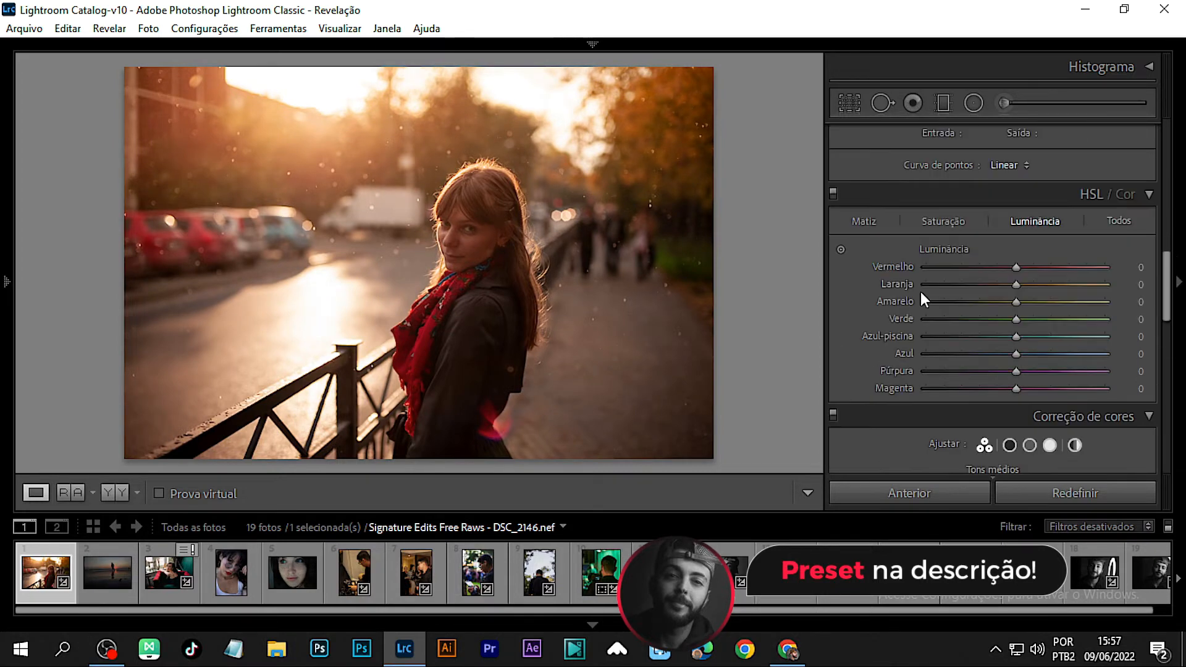
pyautogui.click(862, 220)
pyautogui.moveTo(1015, 319); pyautogui.dragTo(822, 310)
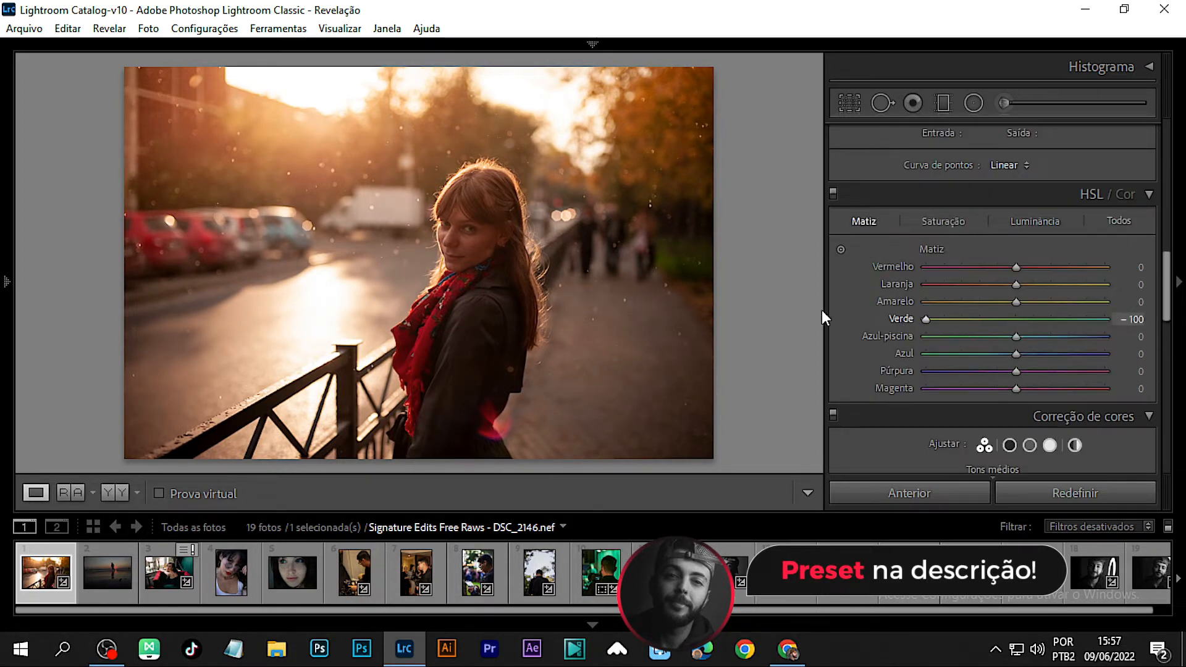
pyautogui.moveTo(1090, 340); pyautogui.dragTo(971, 360)
pyautogui.moveTo(1027, 301); pyautogui.dragTo(944, 302)
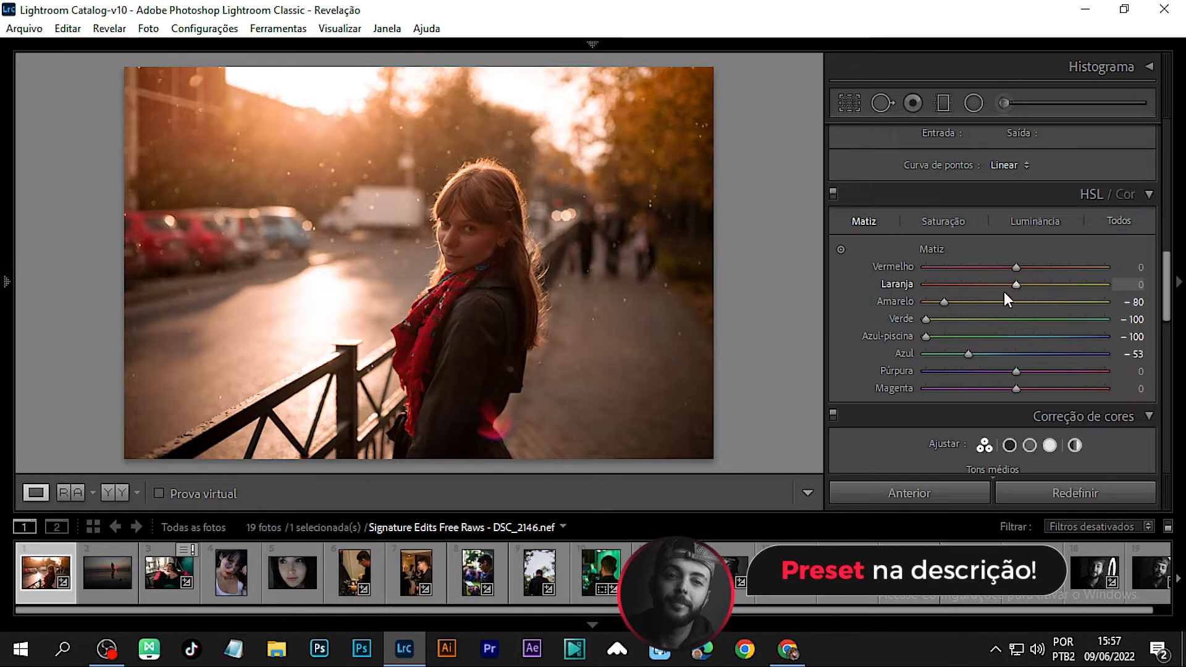
# Step: In HSL Saturation, set Red +16, Orange +24, Yellow -32, Green -21, Aqua -17 and Blue -33
pyautogui.click(944, 223)
pyautogui.moveTo(1013, 285); pyautogui.dragTo(1000, 336)
pyautogui.moveTo(1016, 353); pyautogui.dragTo(930, 354)
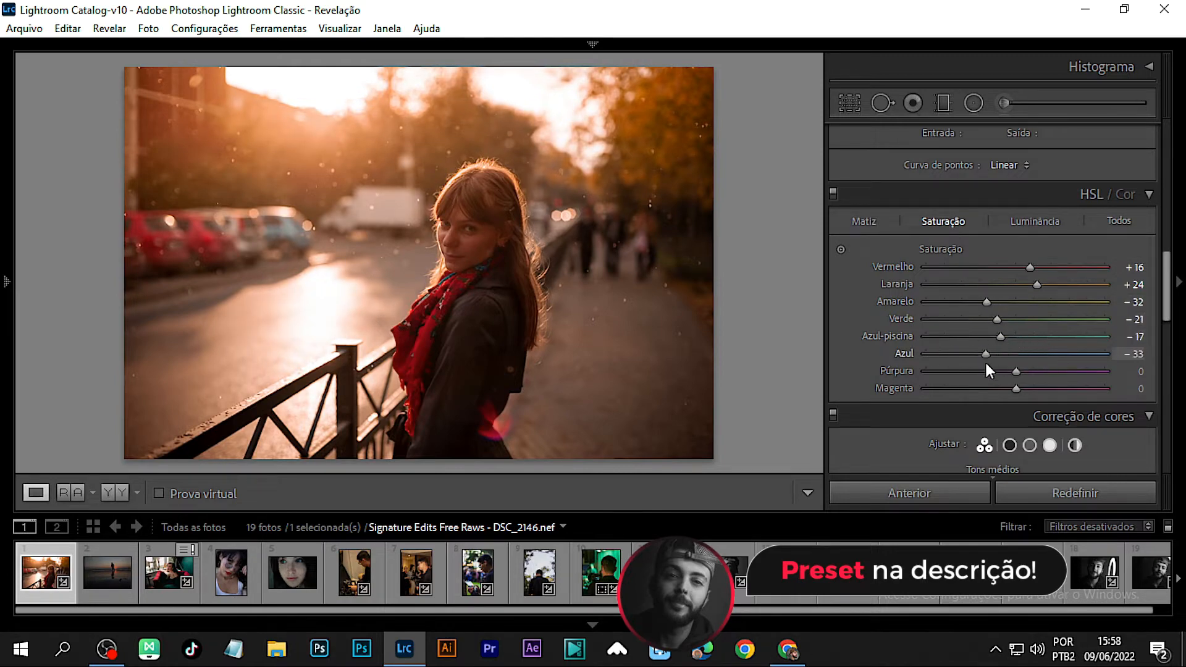
# Step: In Color Grading, tint the midtones blue with hue 223 and saturation 29
pyautogui.scroll(-5, 913, 323)
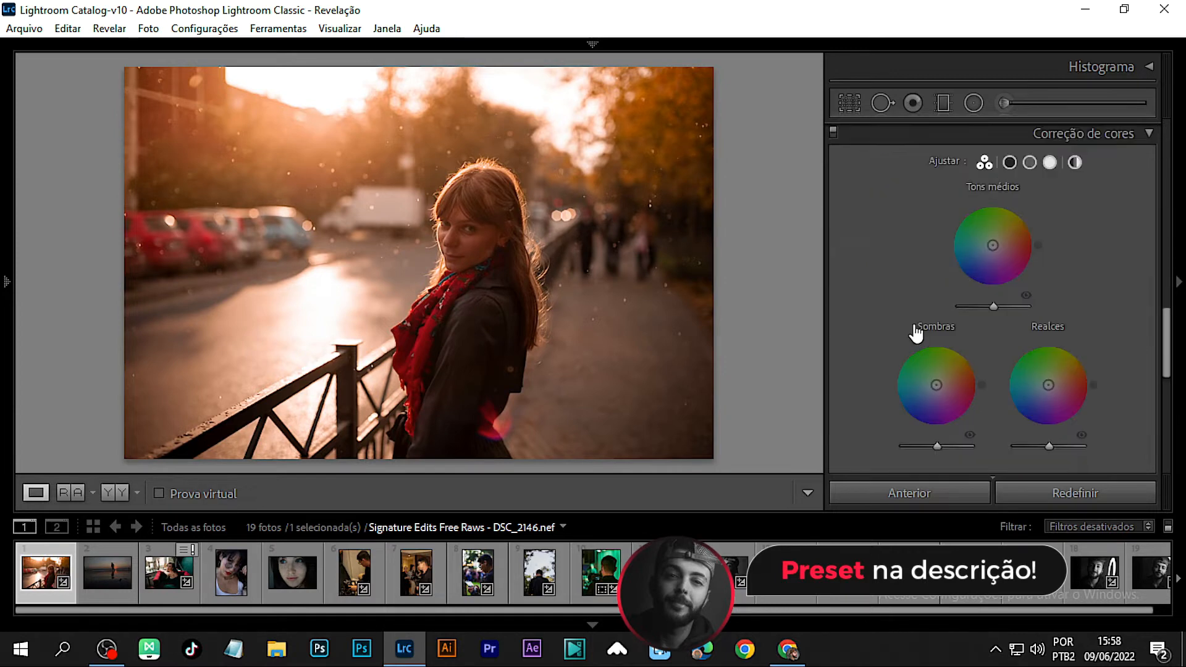
pyautogui.click(1029, 161)
pyautogui.moveTo(920, 405); pyautogui.dragTo(968, 409)
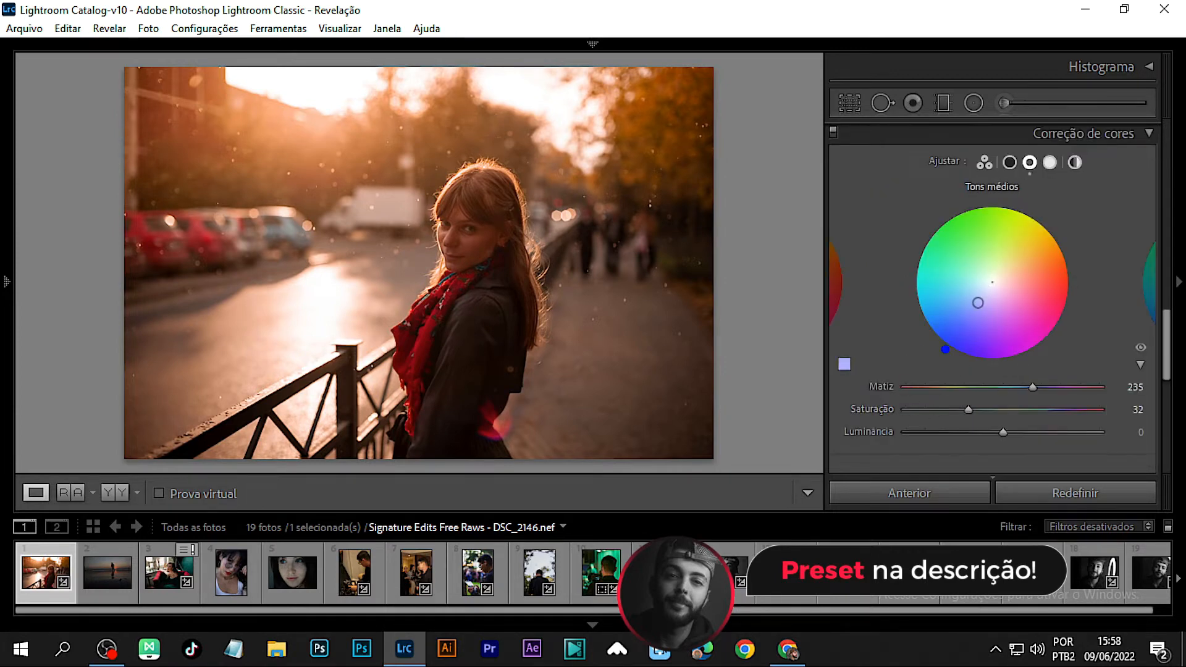
pyautogui.moveTo(978, 302)
pyautogui.mouseDown()
pyautogui.moveTo(950, 294)
pyautogui.moveTo(984, 310)
pyautogui.moveTo(932, 311)
pyautogui.moveTo(989, 301)
pyautogui.moveTo(975, 298)
pyautogui.mouseUp()
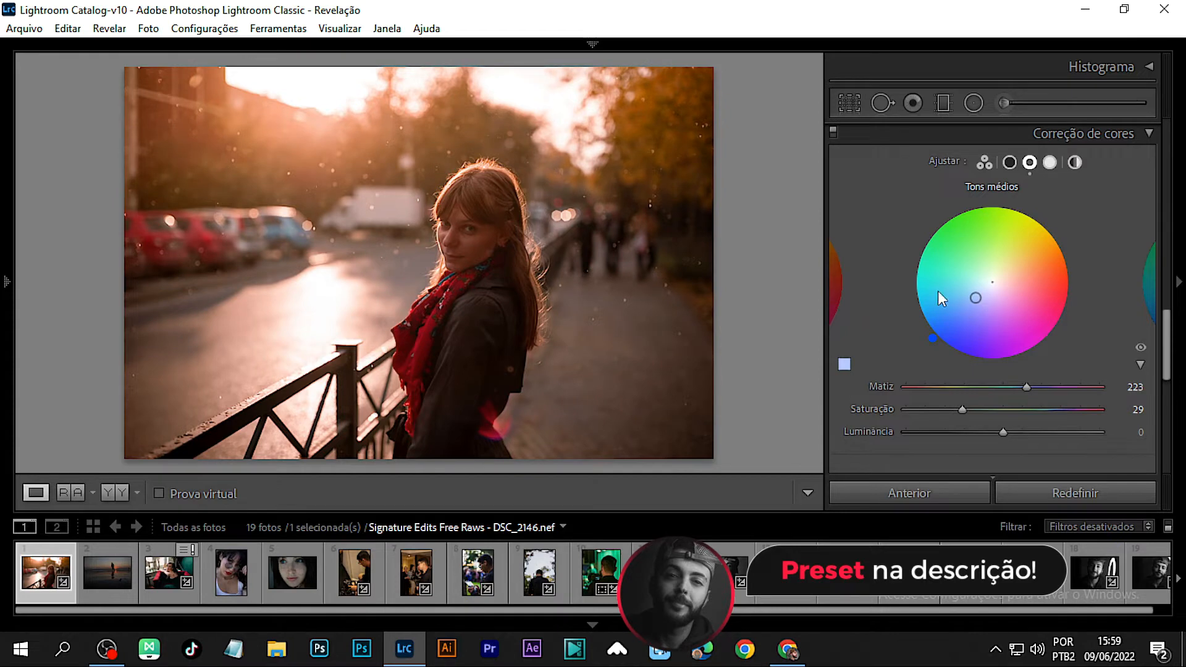
# Step: Tint the Color Grading shadows with hue 207 and saturation 46
pyautogui.click(1009, 162)
pyautogui.moveTo(992, 282); pyautogui.dragTo(962, 297)
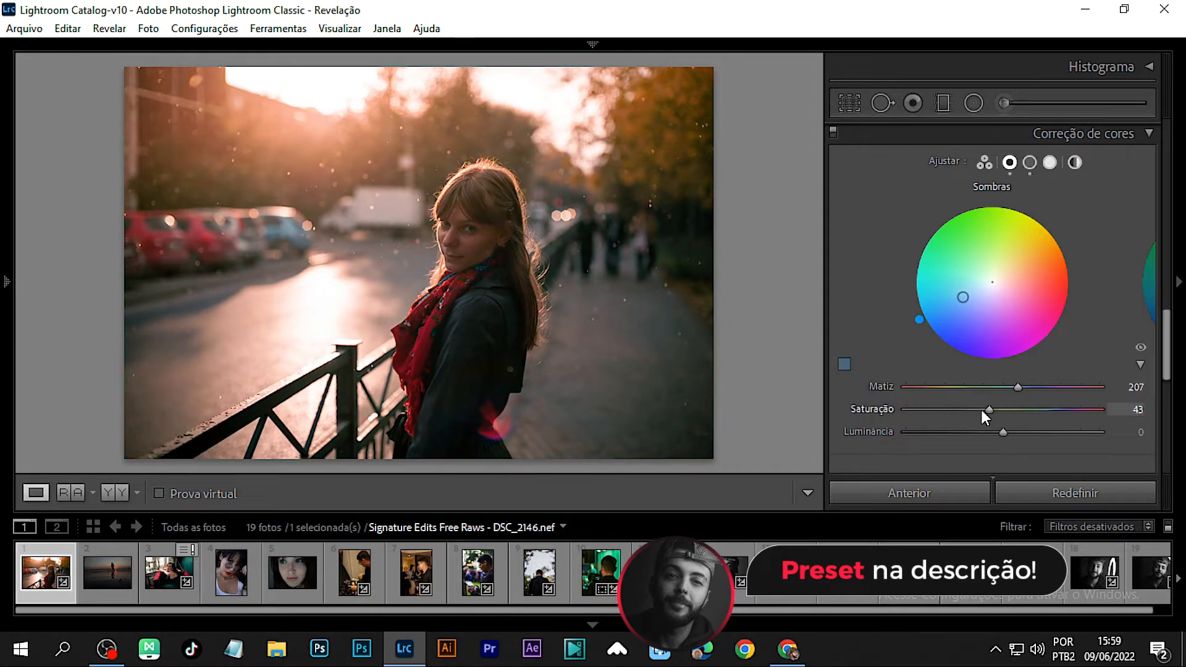
pyautogui.moveTo(968, 410); pyautogui.dragTo(993, 403)
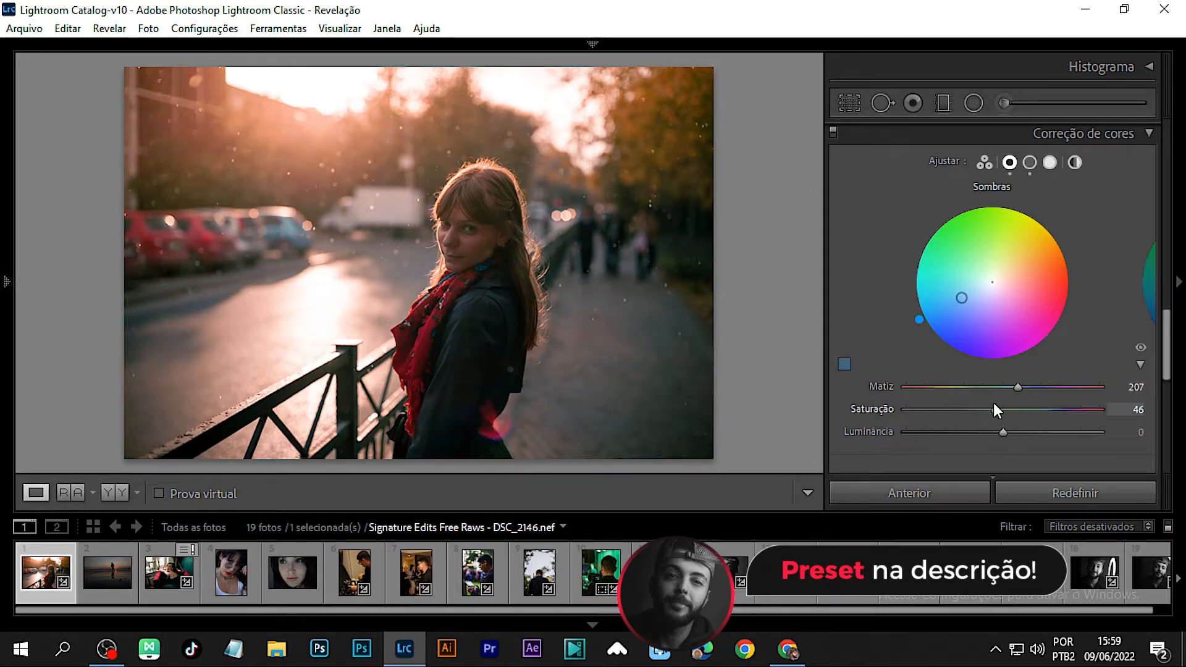
# Step: Shift the Color Grading highlights hue to 31
pyautogui.click(1048, 162)
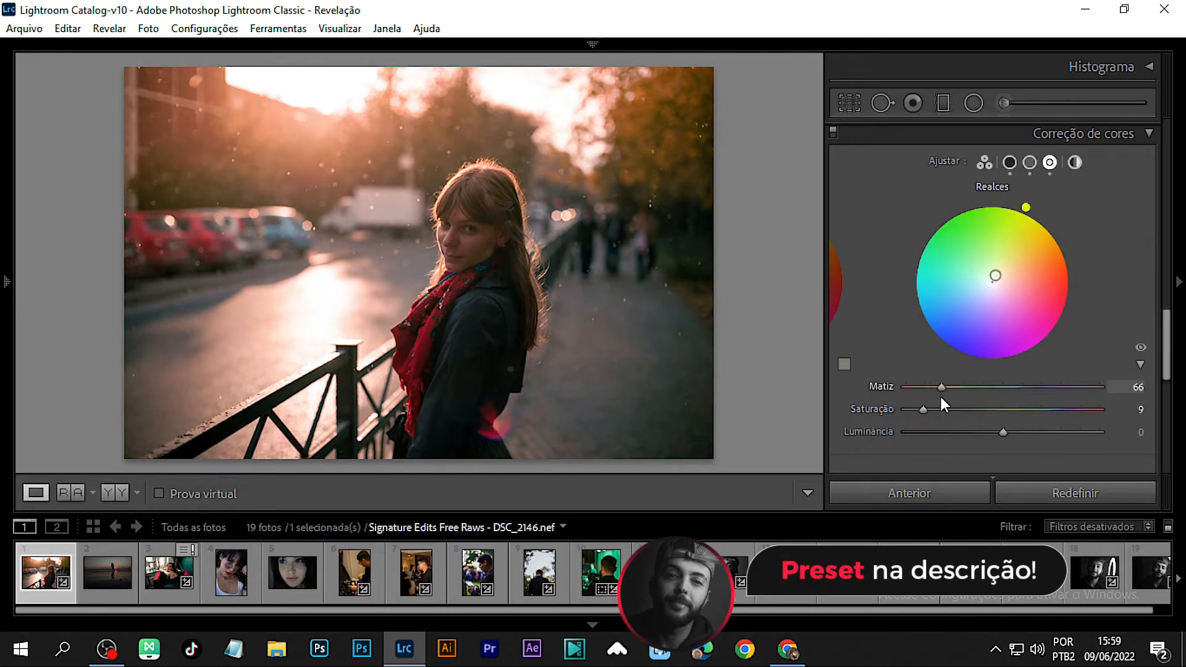
pyautogui.moveTo(894, 395); pyautogui.dragTo(924, 381)
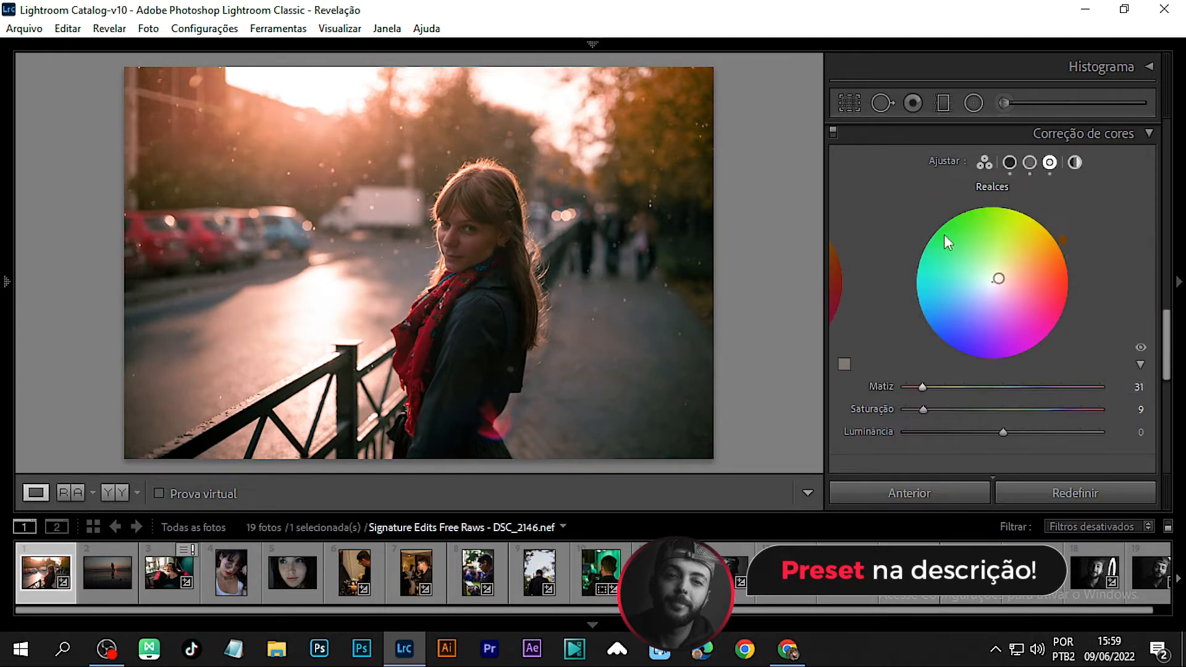
# Step: Try adjusting the Orange, Yellow and Red saturation sliders in HSL
pyautogui.scroll(5, 889, 309)
pyautogui.scroll(-5, 894, 303)
pyautogui.scroll(5, 895, 302)
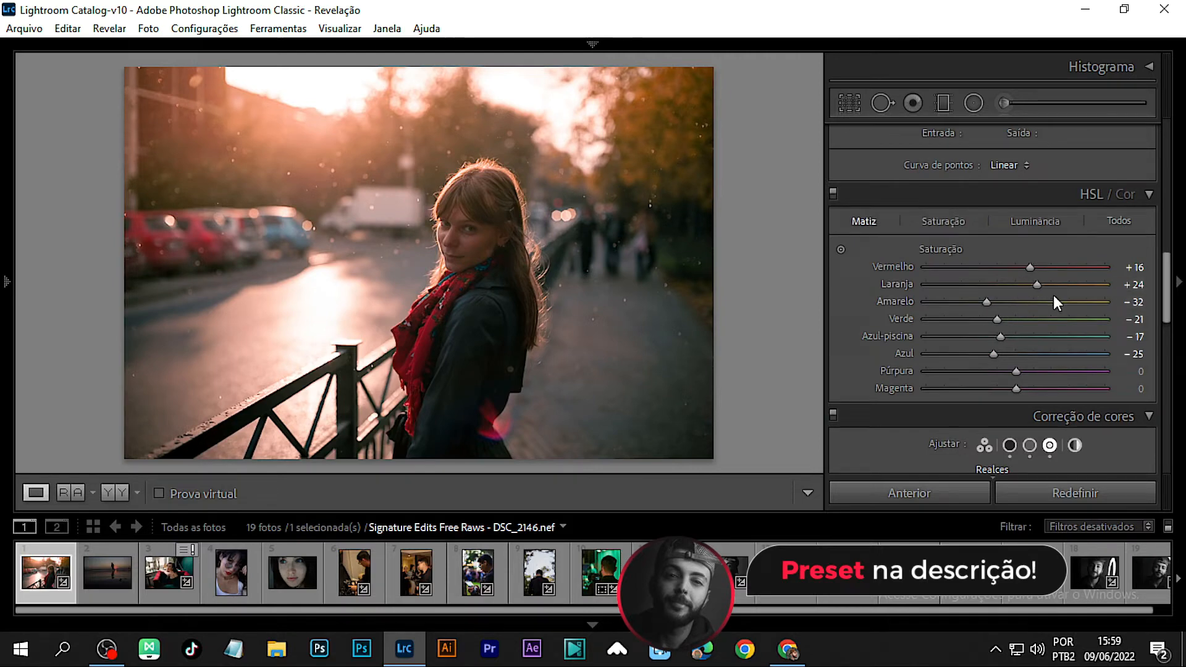
pyautogui.moveTo(1054, 296); pyautogui.dragTo(1018, 295)
pyautogui.moveTo(944, 303); pyautogui.dragTo(971, 309)
pyautogui.moveTo(1016, 268); pyautogui.dragTo(1007, 301)
pyautogui.click(1016, 221)
pyautogui.click(935, 221)
# Step: Set Calibration Blue Primary Hue to -34
pyautogui.scroll(-10, 912, 365)
pyautogui.moveTo(1013, 437); pyautogui.dragTo(984, 436)
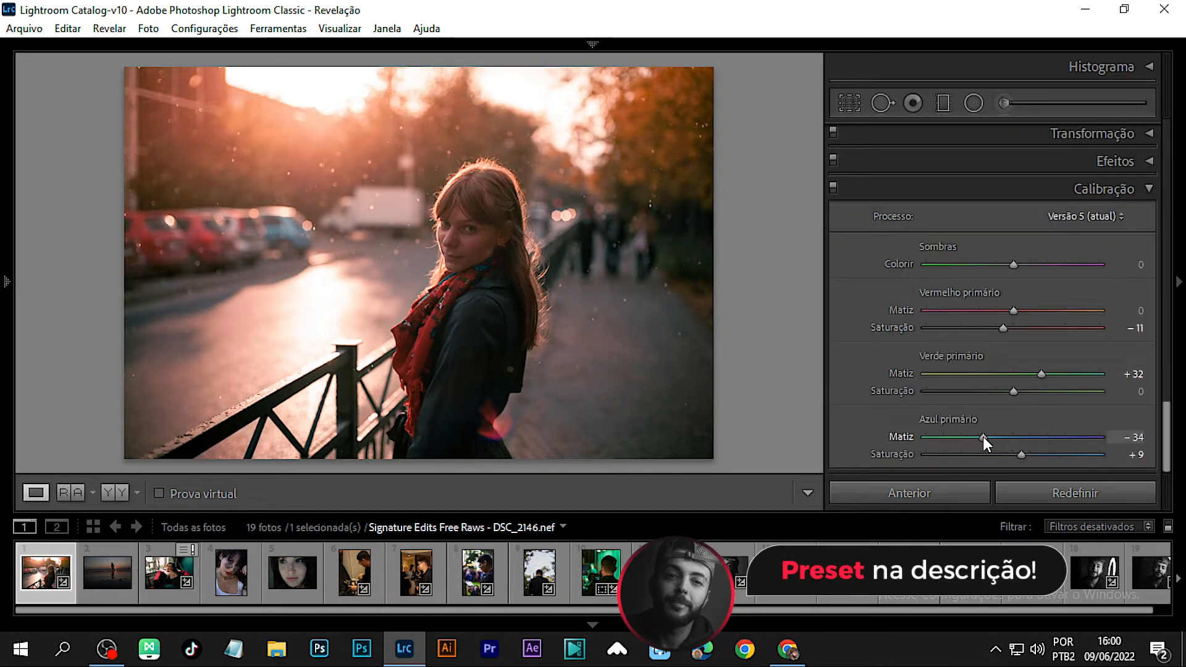
# Step: Set HSL Saturation Red to -5, Orange to +12, Yellow to -18, and set the Orange hue to 0
pyautogui.scroll(10, 997, 358)
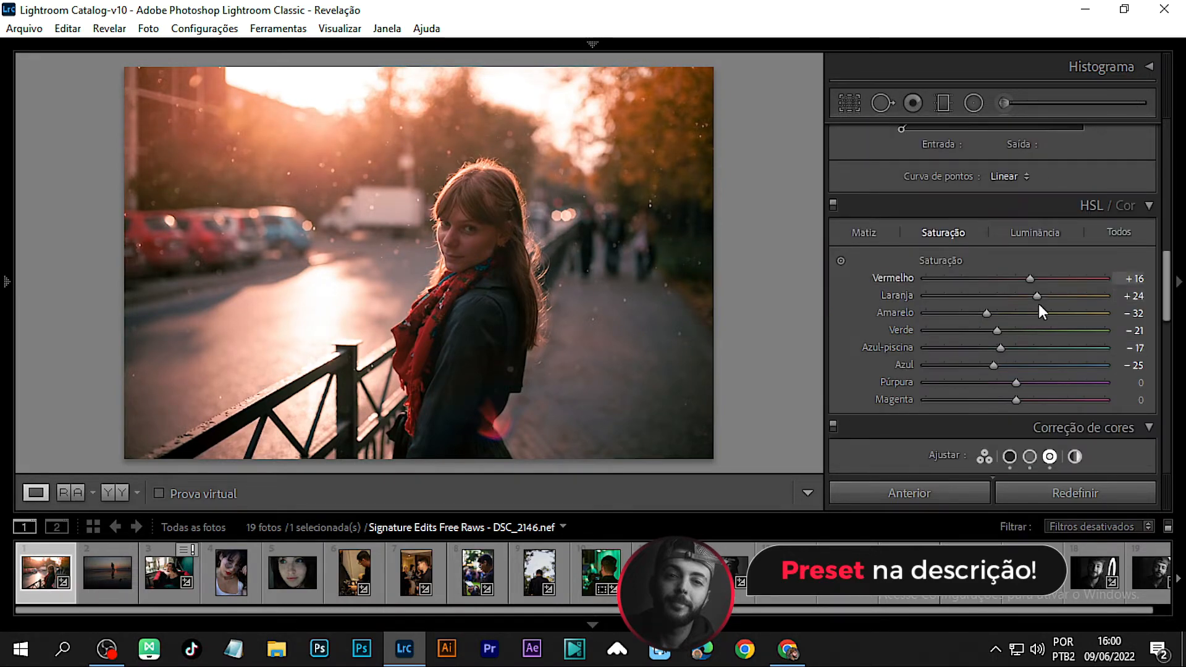
pyautogui.moveTo(1036, 299); pyautogui.dragTo(1011, 278)
pyautogui.moveTo(988, 313); pyautogui.dragTo(1001, 312)
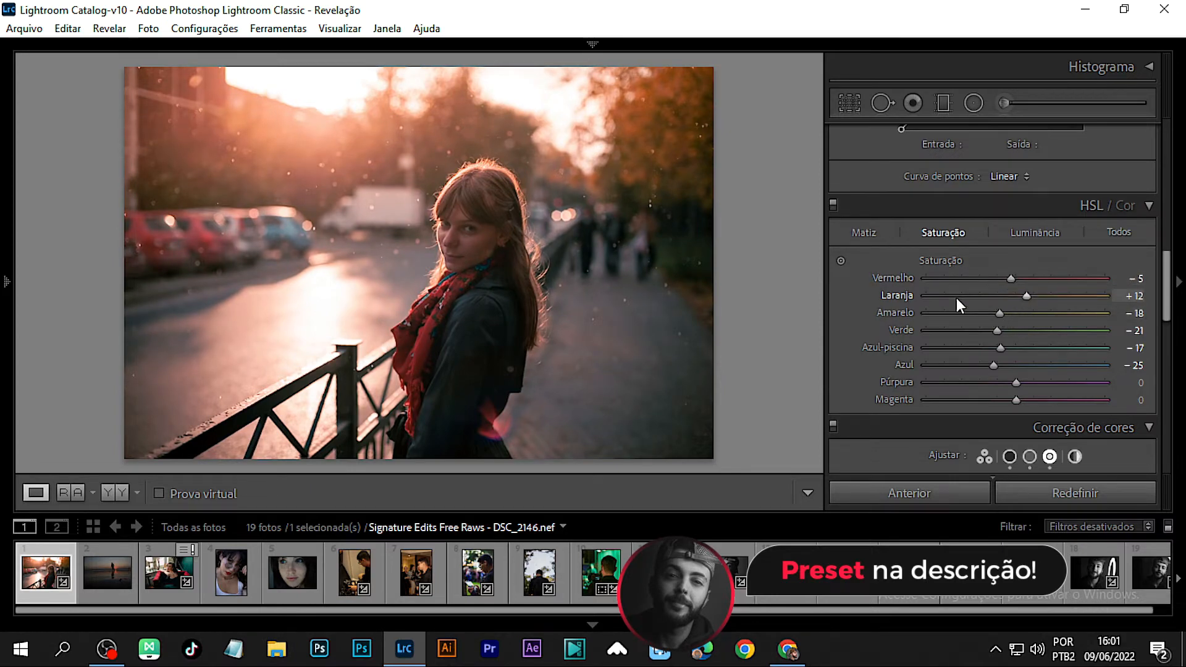
pyautogui.click(868, 232)
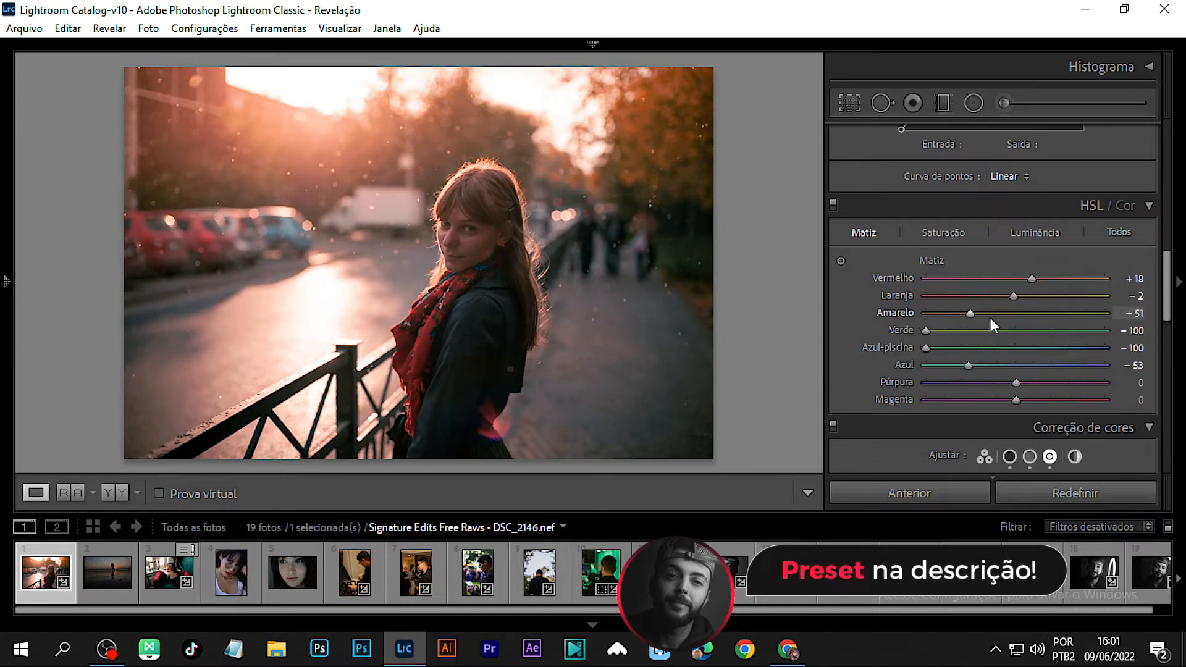
pyautogui.moveTo(1014, 296)
pyautogui.mouseDown()
pyautogui.moveTo(983, 296)
pyautogui.moveTo(1007, 300)
pyautogui.mouseUp()
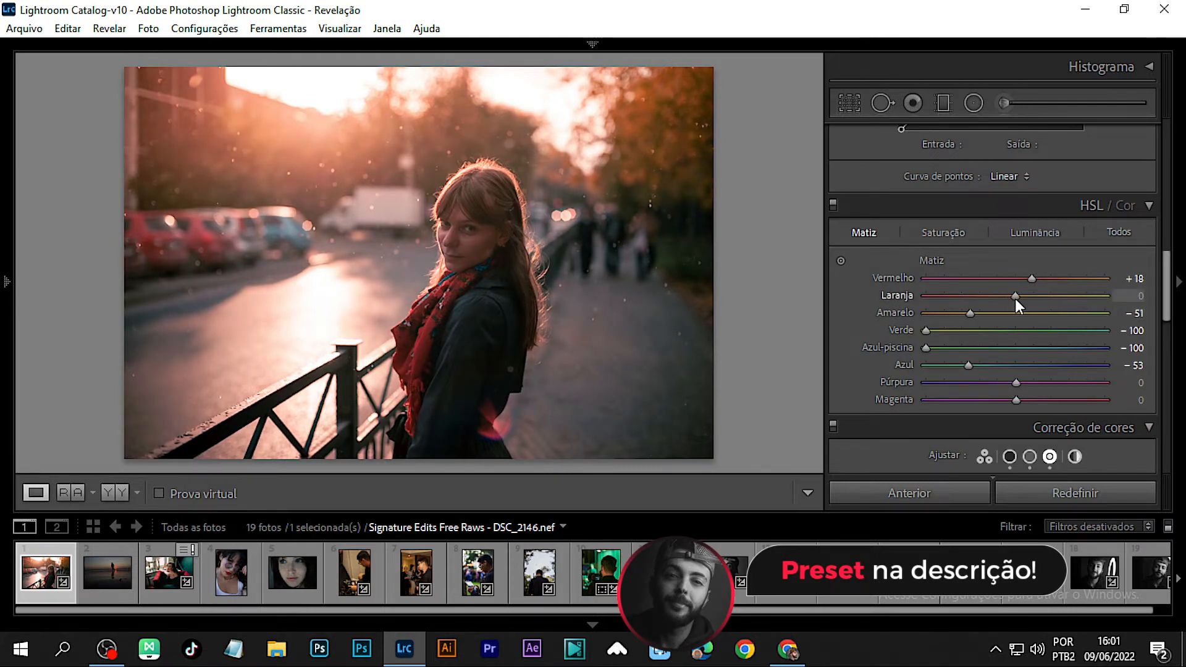
# Step: Shape the master RGB tone curve with shadow and highlight points and a raised black point
pyautogui.scroll(3, 985, 325)
pyautogui.scroll(2, 982, 335)
pyautogui.moveTo(1036, 278); pyautogui.dragTo(1032, 270)
pyautogui.moveTo(946, 365)
pyautogui.mouseDown()
pyautogui.moveTo(924, 398)
pyautogui.moveTo(951, 366)
pyautogui.mouseUp()
pyautogui.moveTo(900, 412); pyautogui.dragTo(901, 404)
pyautogui.moveTo(1083, 231); pyautogui.dragTo(1083, 234)
pyautogui.moveTo(901, 405); pyautogui.dragTo(920, 395)
pyautogui.moveTo(1036, 273); pyautogui.dragTo(1003, 308)
# Step: Add a shadow point to the Blue channel curve and pull its highlights down
pyautogui.click(1002, 215)
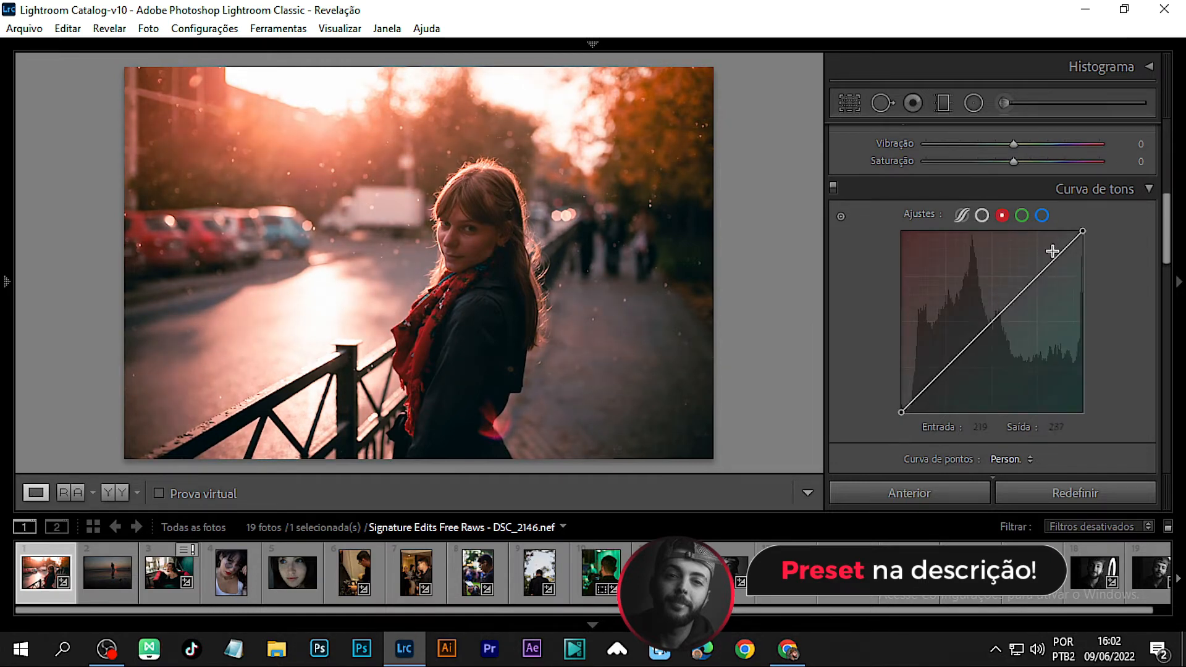
pyautogui.click(1041, 215)
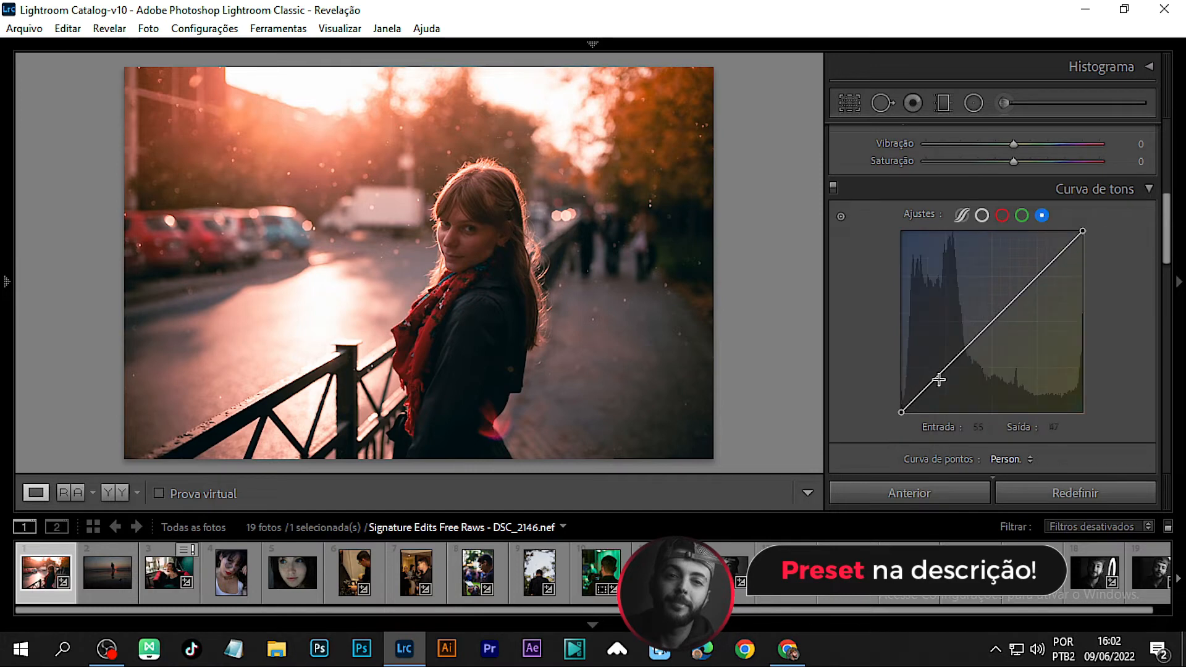
pyautogui.click(944, 369)
pyautogui.moveTo(943, 370); pyautogui.dragTo(942, 371)
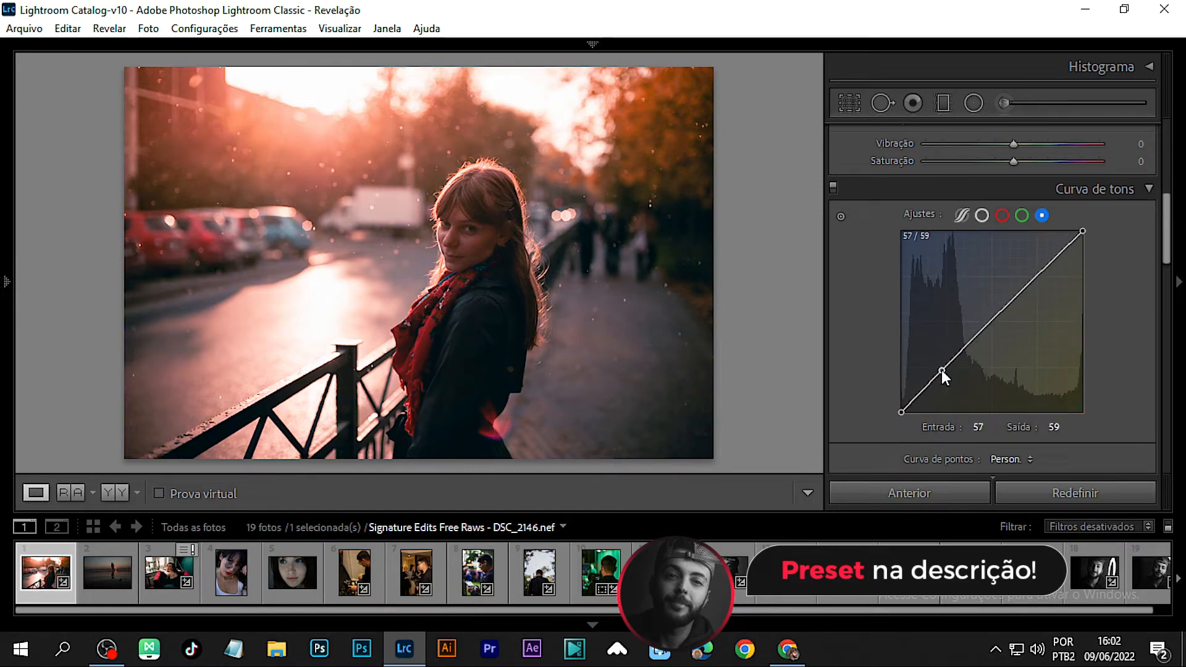
pyautogui.moveTo(1038, 274); pyautogui.dragTo(1011, 318)
# Step: Add a shadow point and a highlight point to the Red channel curve, lowering the red shadows slightly
pyautogui.click(1002, 215)
pyautogui.moveTo(1039, 273)
pyautogui.mouseDown()
pyautogui.moveTo(1046, 294)
pyautogui.moveTo(1035, 277)
pyautogui.mouseUp()
pyautogui.moveTo(947, 365); pyautogui.dragTo(948, 370)
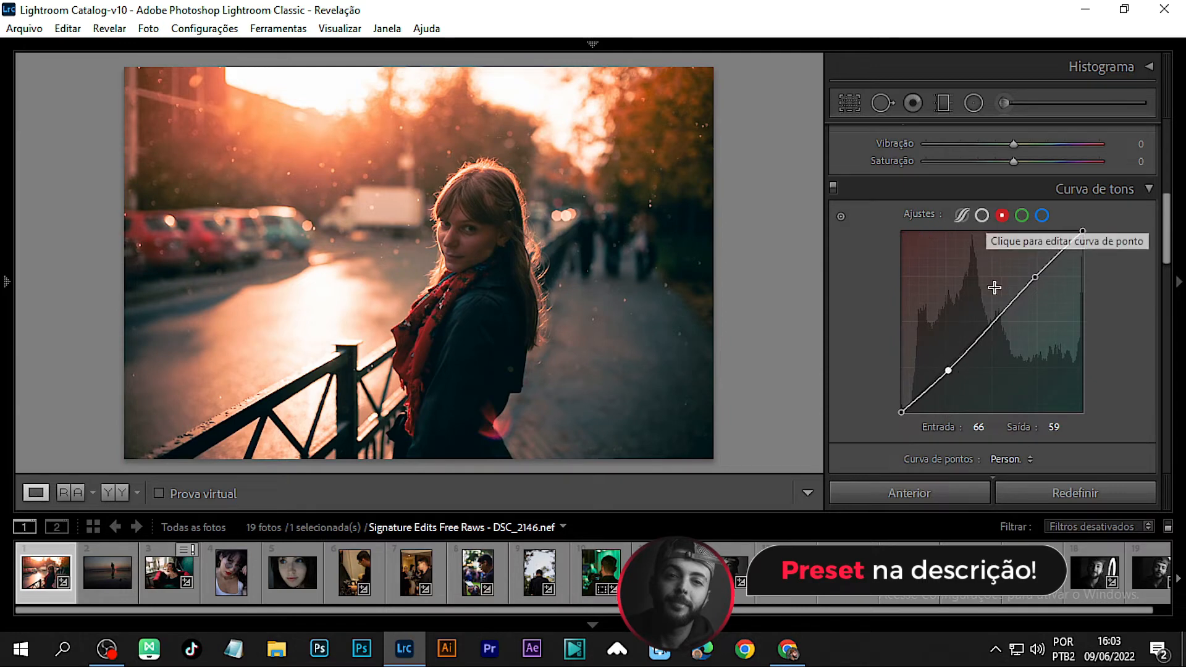
pyautogui.moveTo(1035, 278); pyautogui.dragTo(1039, 276)
# Step: Add a point to the Green channel curve and pull its upper tones down
pyautogui.click(1022, 215)
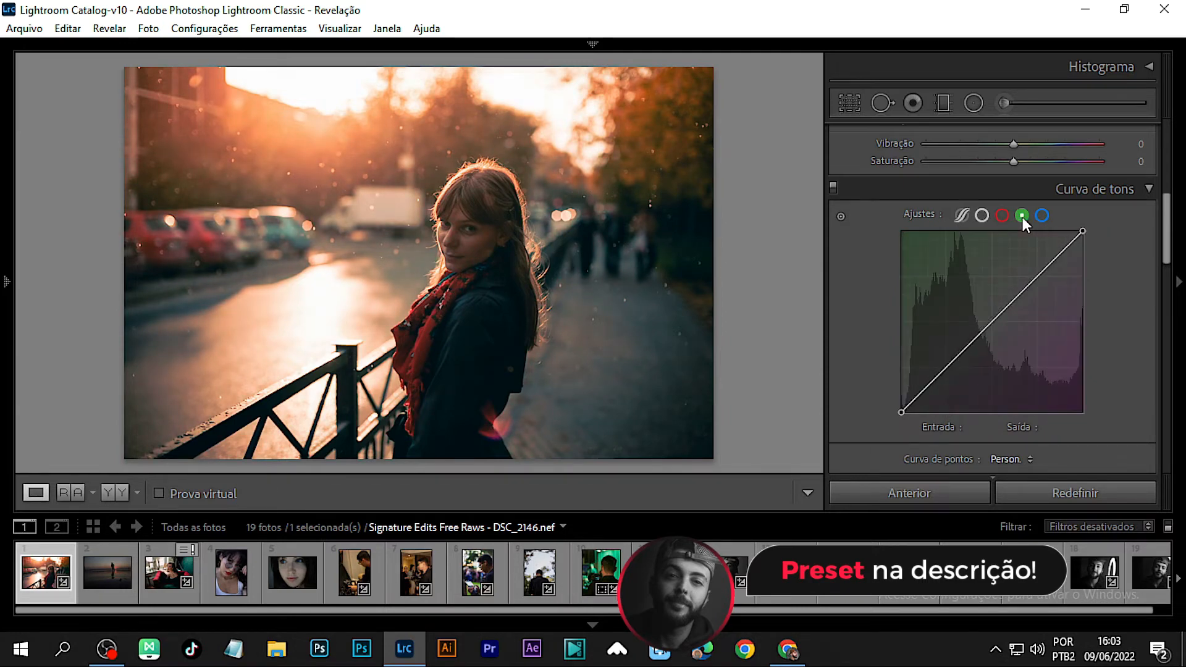
pyautogui.moveTo(1040, 277); pyautogui.dragTo(1003, 297)
pyautogui.scroll(-5, 961, 256)
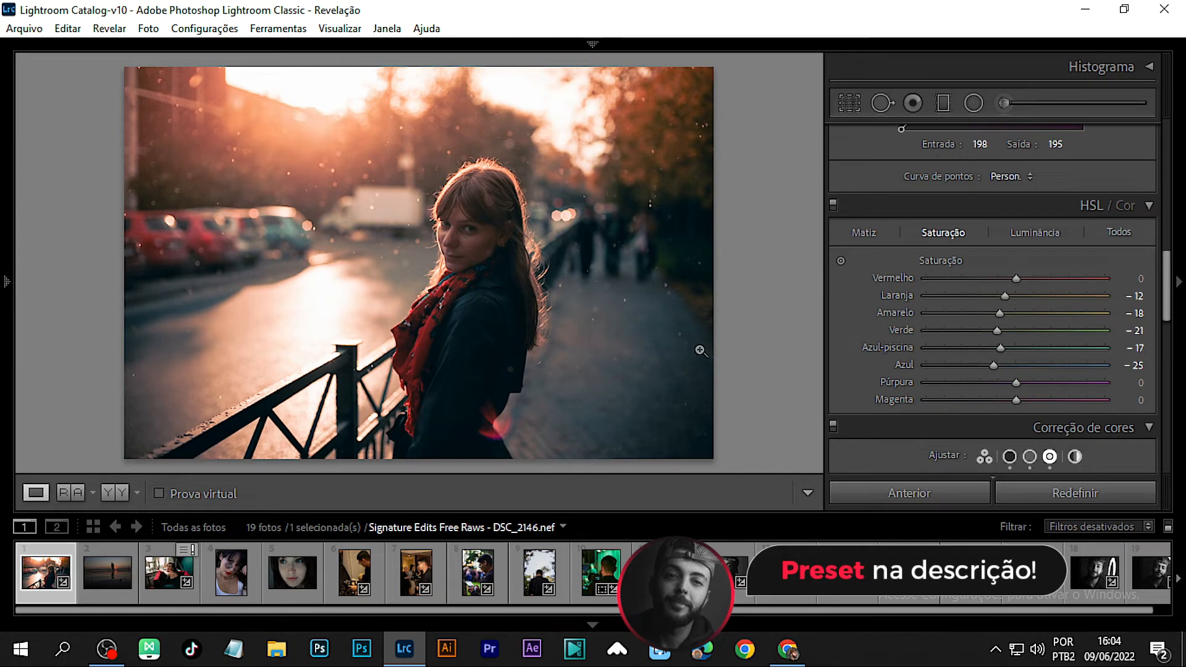
# Step: Draw a radial mask around the woman, set its feather to 96 and reshape the ellipse to fit her
pyautogui.moveTo(456, 196); pyautogui.dragTo(516, 363)
pyautogui.moveTo(478, 262); pyautogui.dragTo(469, 365)
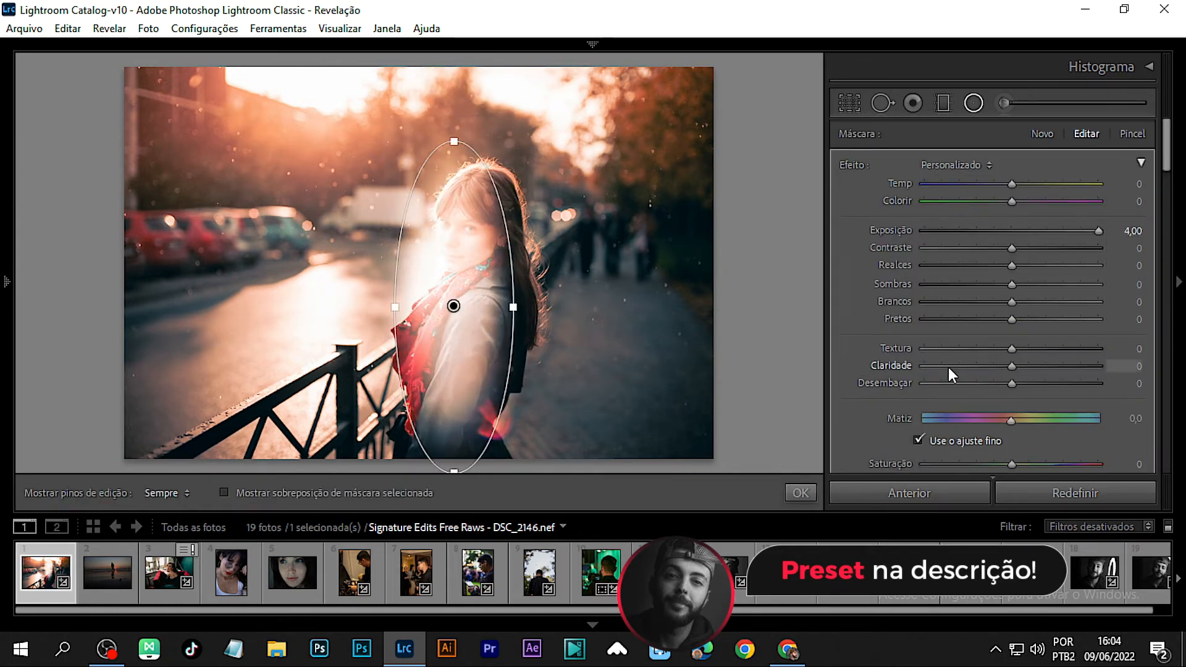
pyautogui.scroll(-5, 949, 366)
pyautogui.moveTo(1011, 306); pyautogui.dragTo(1091, 304)
pyautogui.moveTo(507, 320)
pyautogui.mouseDown()
pyautogui.moveTo(497, 309)
pyautogui.moveTo(492, 337)
pyautogui.moveTo(519, 322)
pyautogui.moveTo(473, 332)
pyautogui.moveTo(485, 323)
pyautogui.mouseUp()
pyautogui.moveTo(375, 308); pyautogui.dragTo(393, 306)
pyautogui.moveTo(457, 476); pyautogui.dragTo(465, 402)
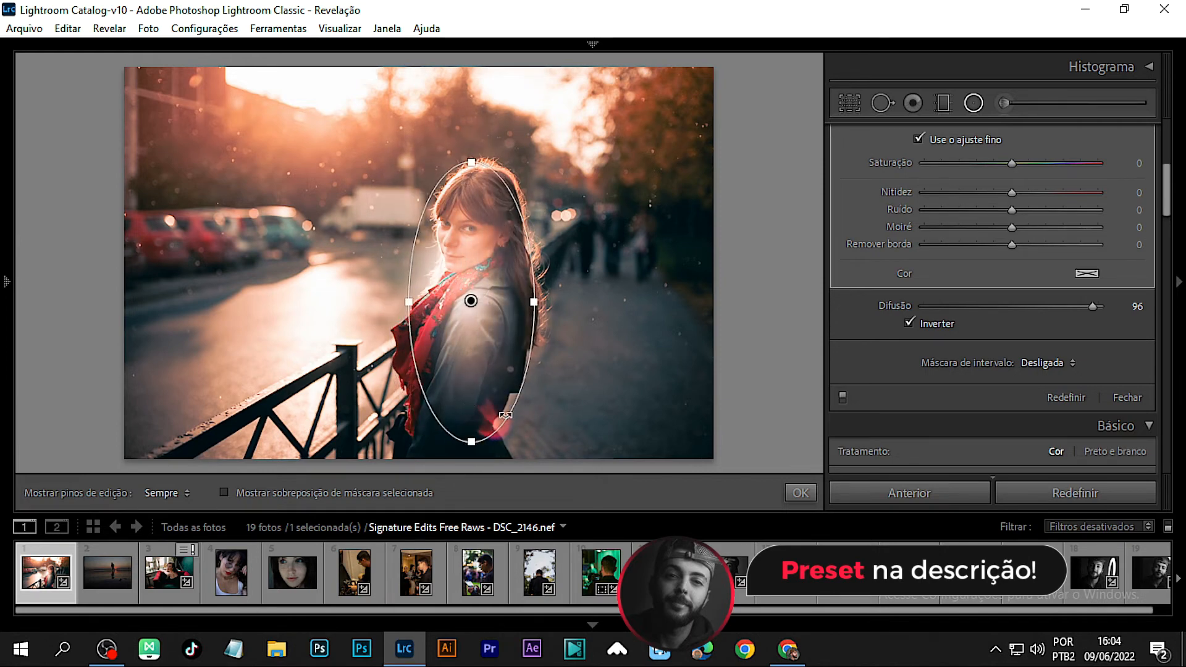
# Step: Set the radial mask's exposure to 0.66, contrast to 13 and shadows to 13
pyautogui.scroll(6, 967, 276)
pyautogui.moveTo(1023, 230); pyautogui.dragTo(1027, 230)
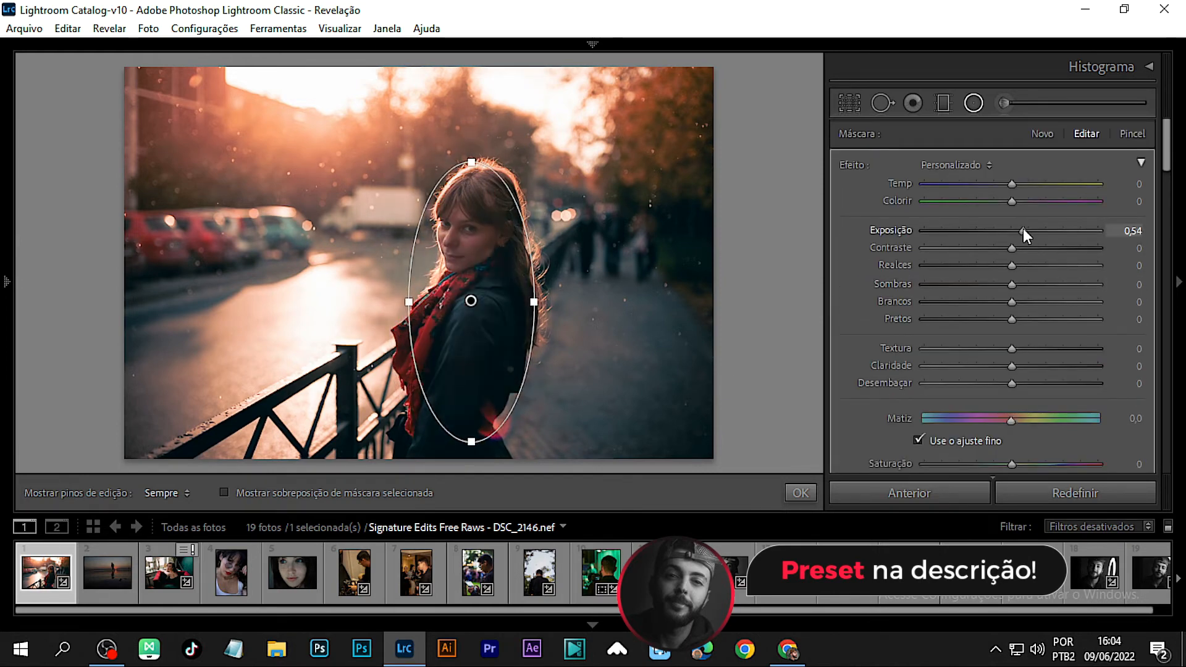
pyautogui.click(1031, 284)
pyautogui.moveTo(1032, 284); pyautogui.dragTo(1023, 284)
pyautogui.moveTo(1026, 231); pyautogui.dragTo(1024, 248)
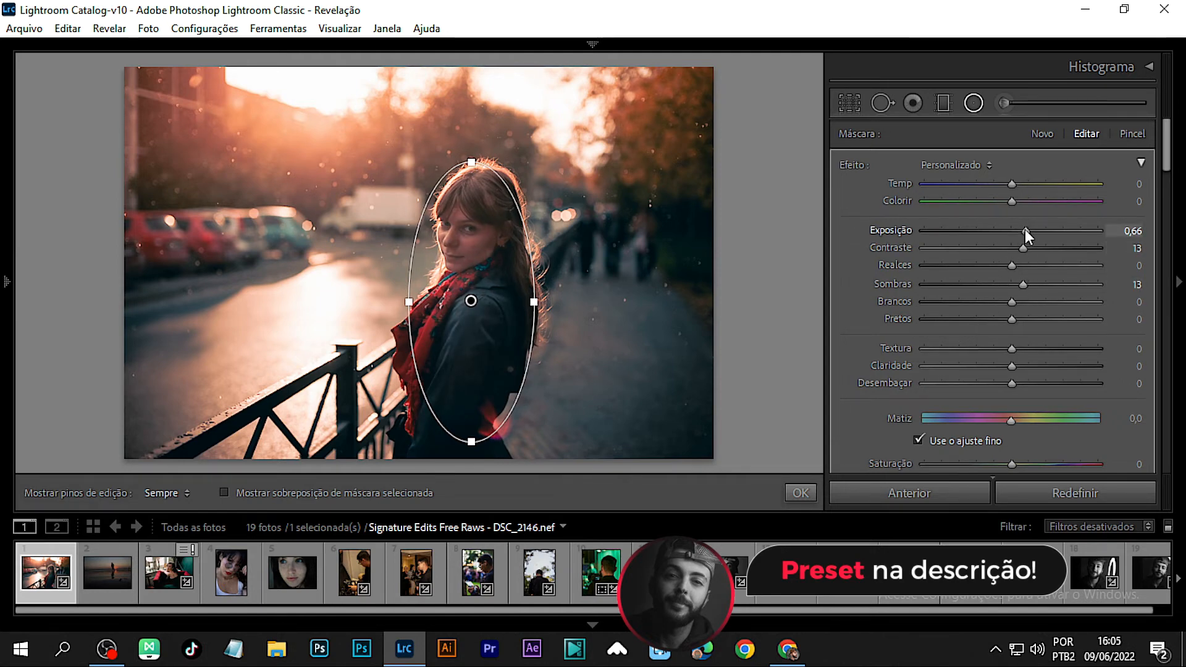
# Step: Enlarge the radial mask ellipse downward and to the right, toggling the mask effect on and off to compare
pyautogui.scroll(-5, 881, 390)
pyautogui.click(842, 396)
pyautogui.click(842, 396)
pyautogui.click(842, 396)
pyautogui.click(841, 396)
pyautogui.click(841, 396)
pyautogui.click(842, 396)
pyautogui.click(842, 396)
pyautogui.click(842, 396)
pyautogui.moveTo(469, 442); pyautogui.dragTo(469, 470)
pyautogui.moveTo(533, 302); pyautogui.dragTo(560, 304)
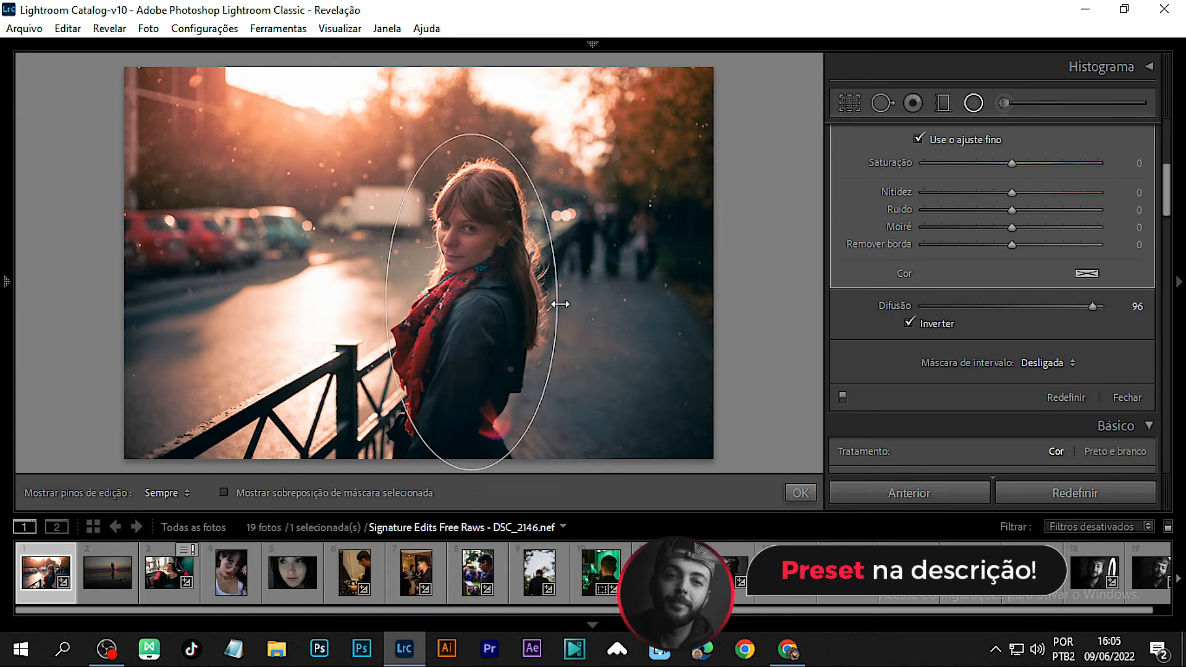
pyautogui.click(842, 396)
pyautogui.click(841, 396)
# Step: Raise the radial mask's exposure to 0.82 and lower its shadows to 7
pyautogui.scroll(5, 924, 349)
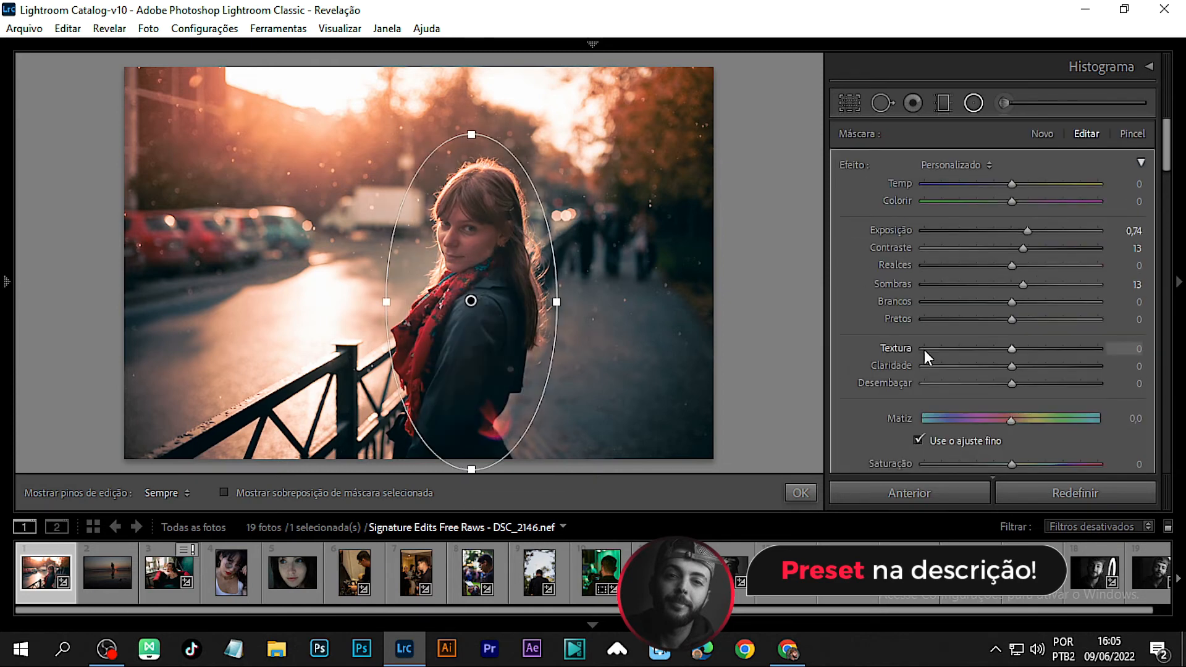
pyautogui.moveTo(1021, 284); pyautogui.dragTo(1016, 286)
pyautogui.moveTo(1027, 230); pyautogui.dragTo(1029, 229)
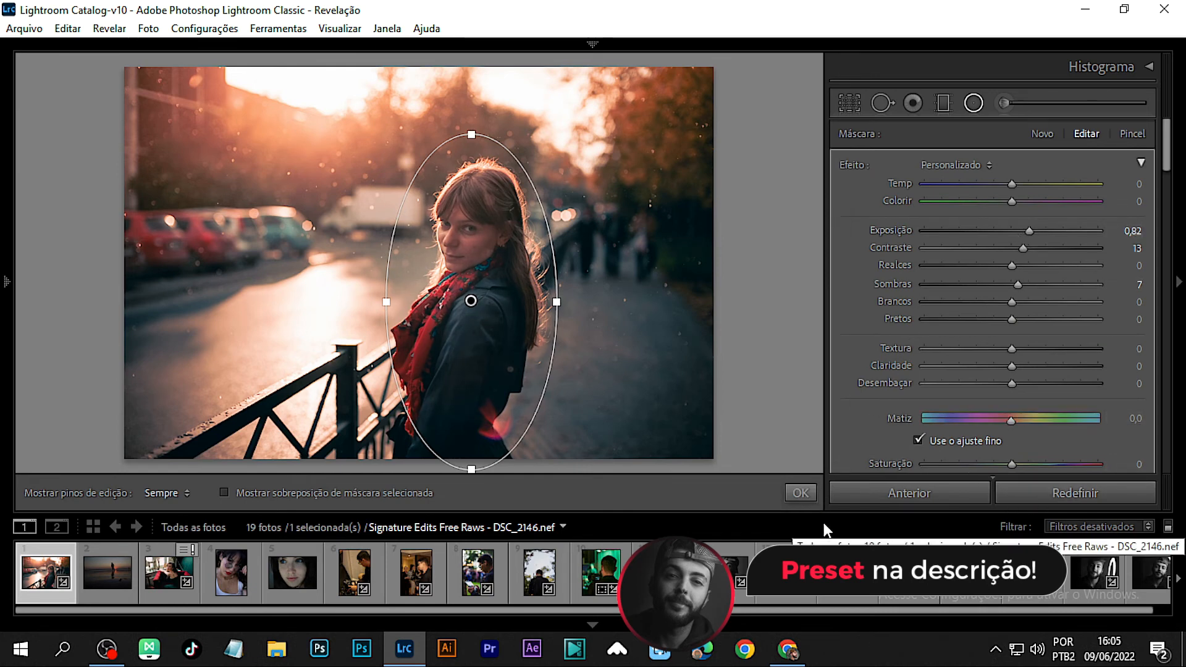
# Step: Add a graduated filter dragged from the lower right toward the upper left with exposure -1.33, then close the masking tool
pyautogui.click(944, 109)
pyautogui.moveTo(564, 366); pyautogui.dragTo(381, 182)
pyautogui.moveTo(239, 365)
pyautogui.mouseDown()
pyautogui.moveTo(281, 334)
pyautogui.moveTo(290, 357)
pyautogui.moveTo(239, 379)
pyautogui.moveTo(248, 388)
pyautogui.mouseUp()
pyautogui.moveTo(917, 231); pyautogui.dragTo(981, 231)
pyautogui.click(528, 331)
pyautogui.click(800, 493)
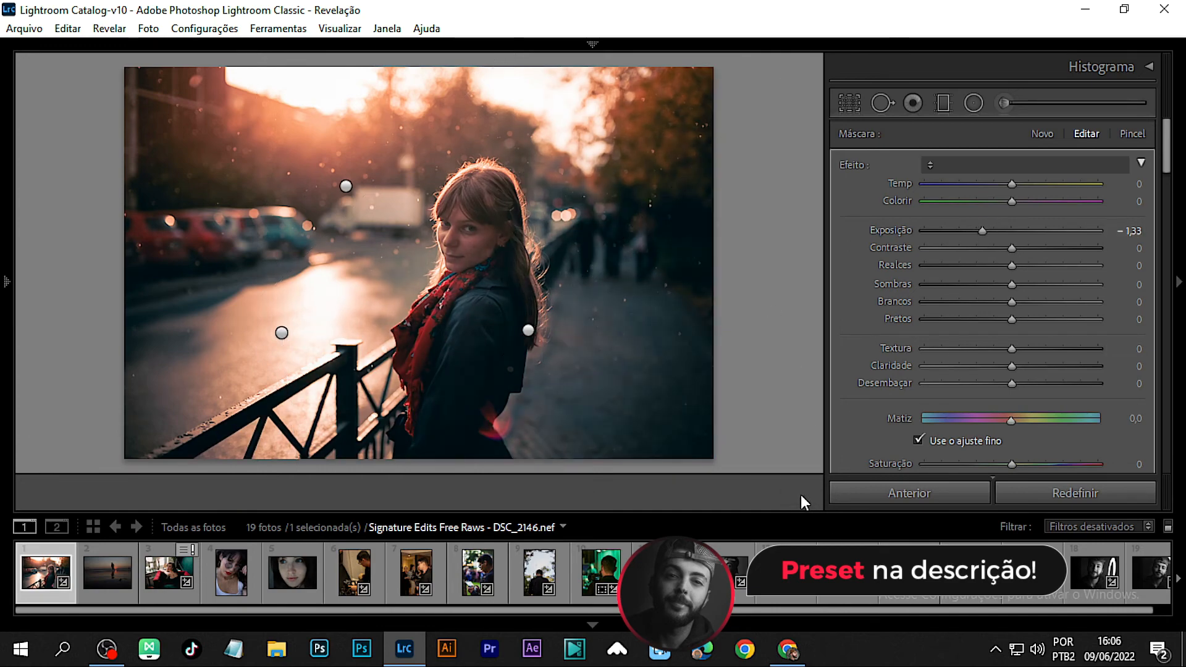
# Step: Toggle between the before and after views to compare the edit with the original
pyautogui.press('\\')
pyautogui.press('\\')
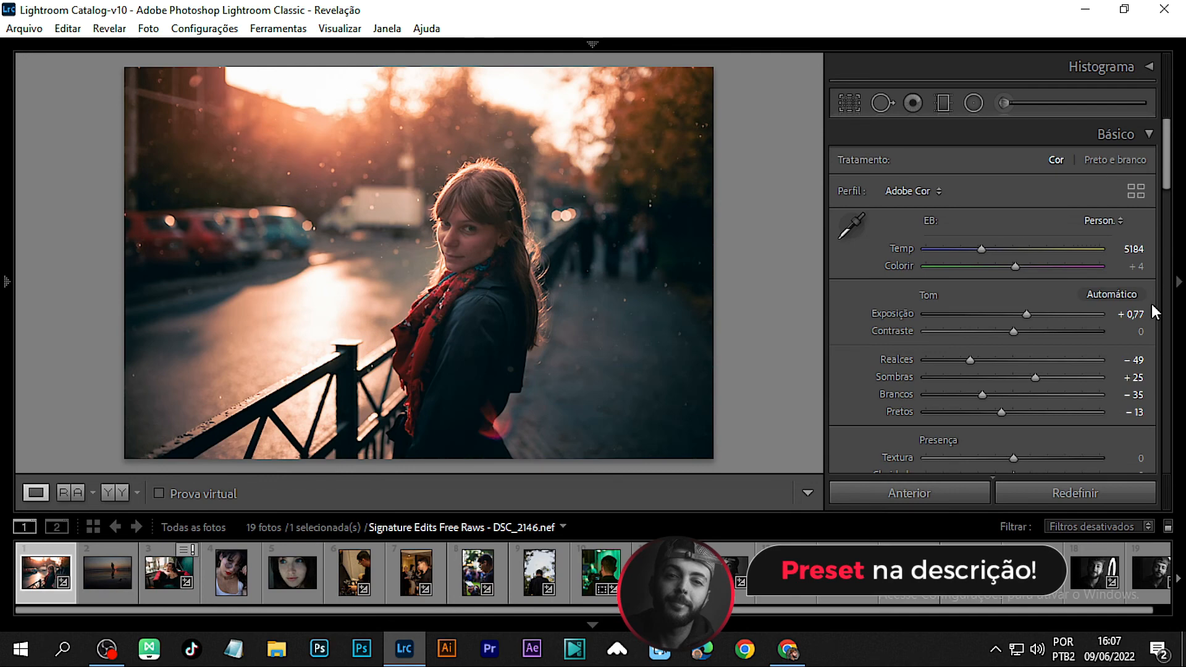
pyautogui.press('\\')
pyautogui.press('\\')
pyautogui.press('\\')
pyautogui.press('\\')
# Step: Scroll through the Detail and Calibration panels to review their settings
pyautogui.scroll(-15, 907, 362)
pyautogui.scroll(-2, 907, 362)
pyautogui.scroll(2, 908, 358)
pyautogui.click(924, 257)
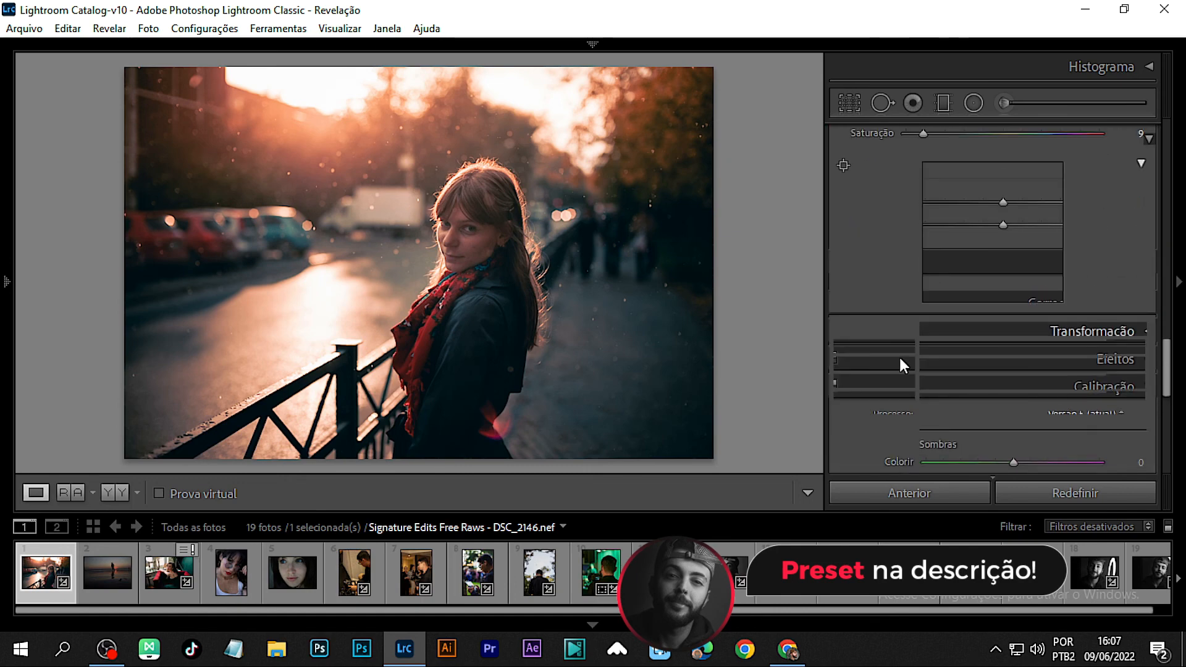
pyautogui.scroll(-2, 861, 394)
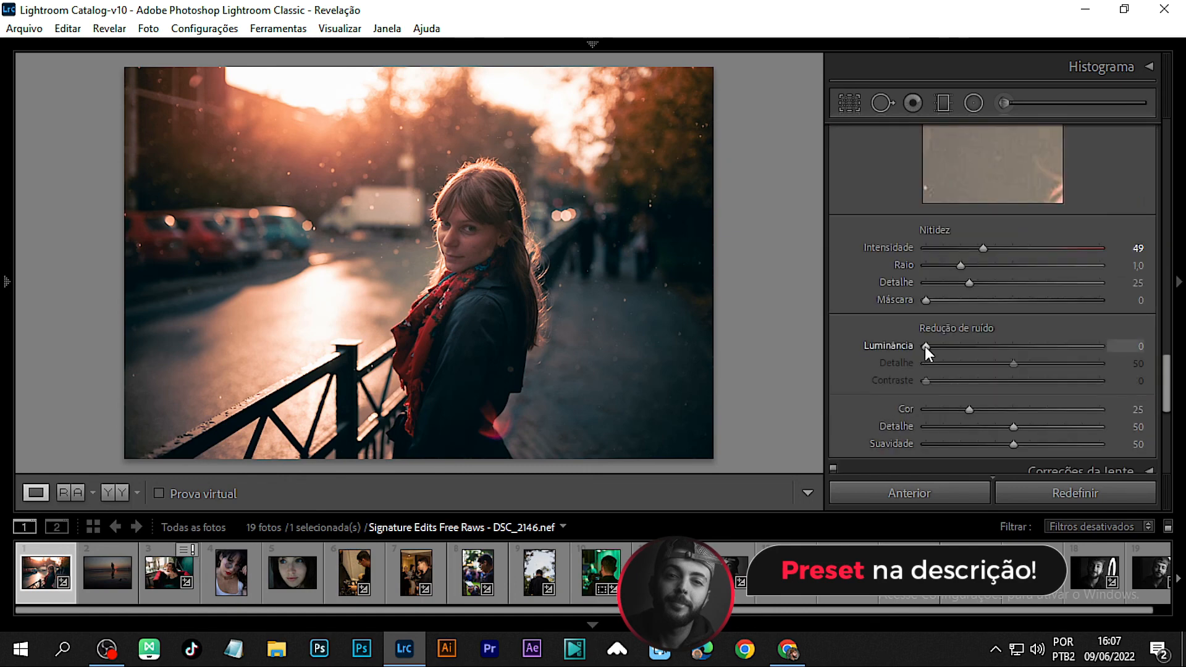
pyautogui.scroll(-5, 836, 410)
pyautogui.moveTo(1013, 310)
pyautogui.mouseDown()
pyautogui.moveTo(970, 311)
pyautogui.moveTo(1050, 318)
pyautogui.moveTo(981, 322)
pyautogui.moveTo(1009, 322)
pyautogui.mouseUp()
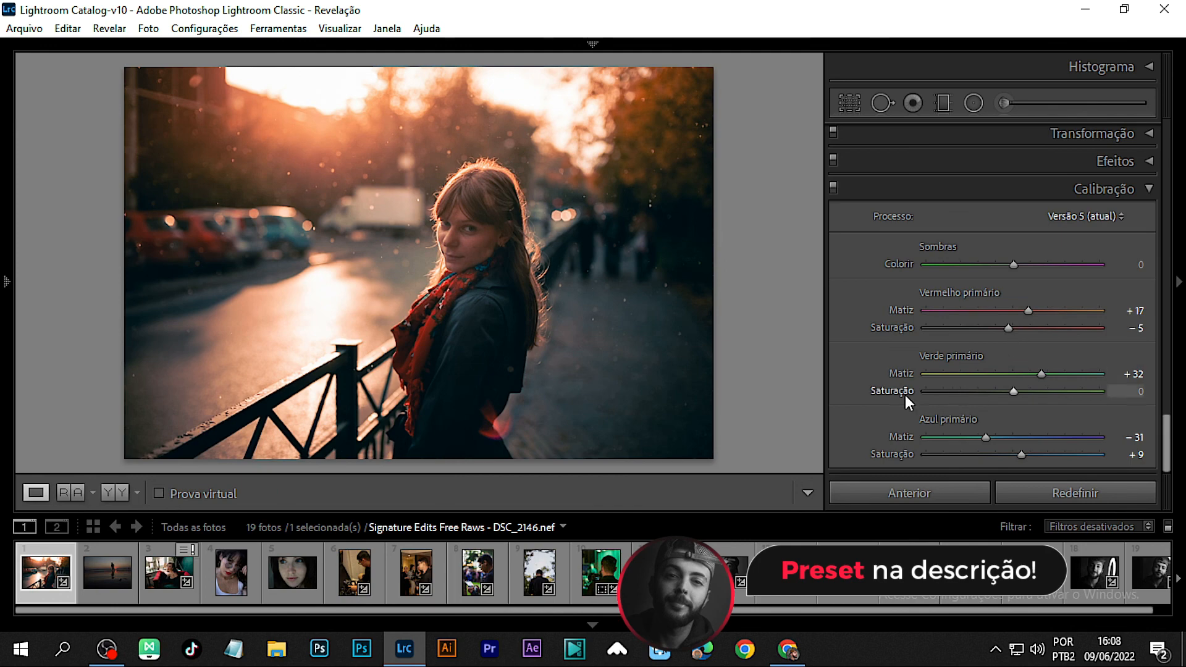
# Step: Hide the filmstrip and side panel and compare the final image with the original in before/after view
pyautogui.click(592, 625)
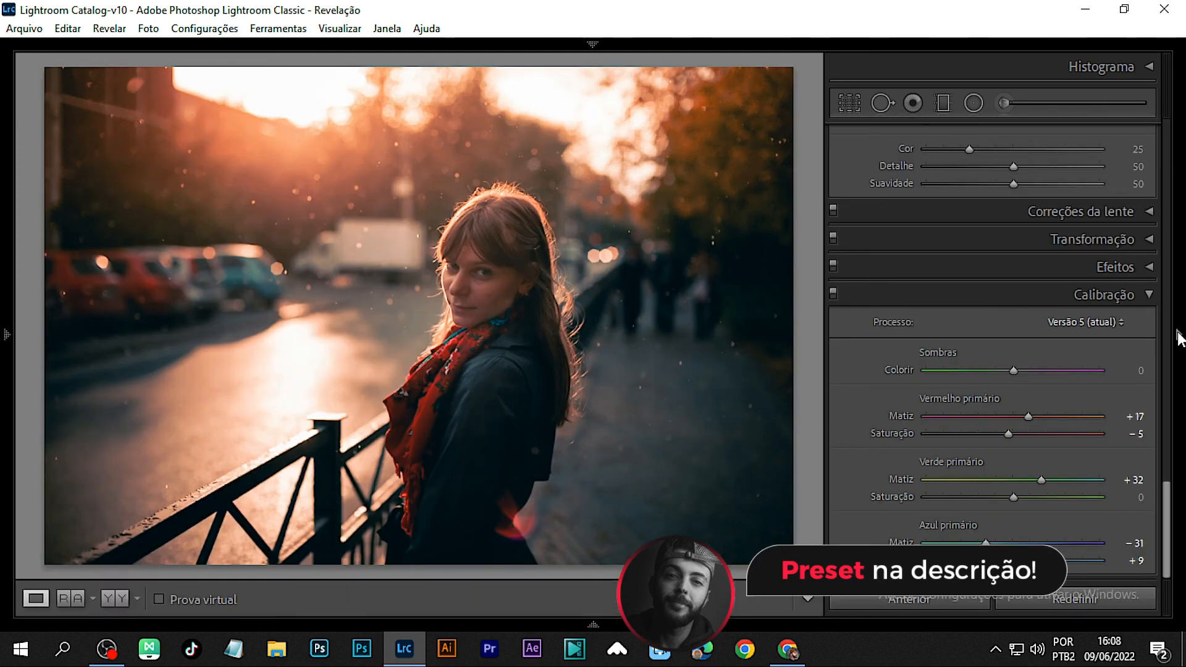
pyautogui.click(1179, 335)
pyautogui.press('\\')
pyautogui.press('\\')
pyautogui.press('\\')
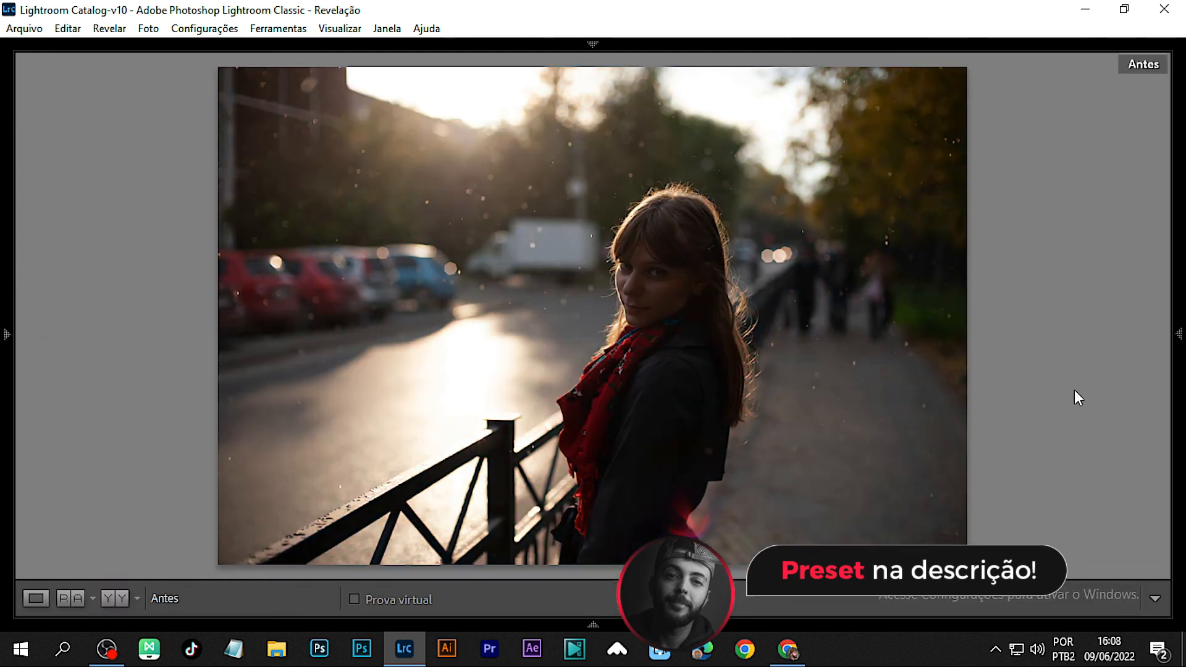